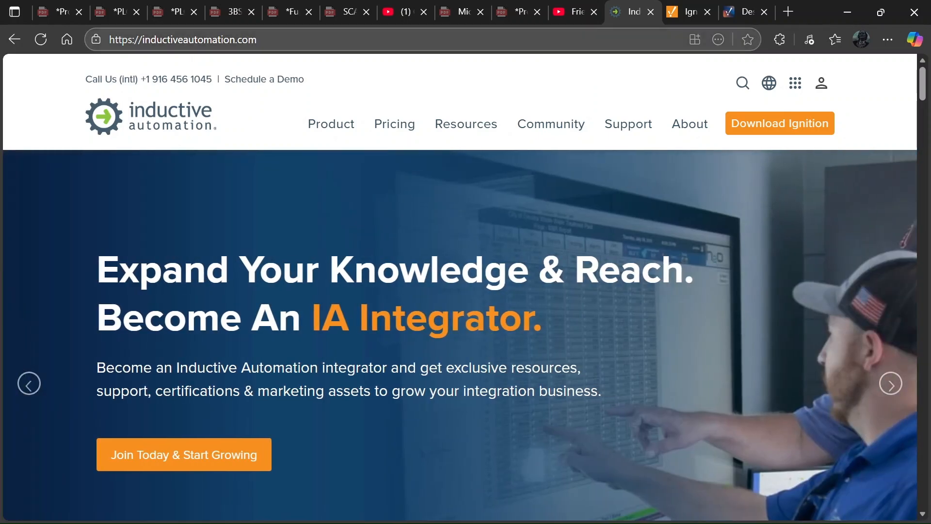
# Load inductiveautomation.com in a new Edge tab by typing 'indu' and accepting the suggestion.
pyautogui.click(790, 11)
pyautogui.write('indu')
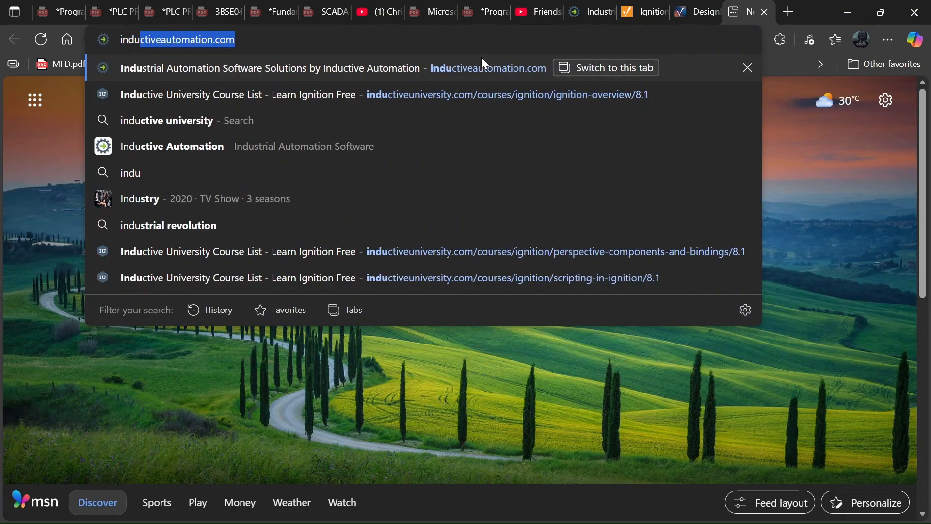
pyautogui.press('Return')
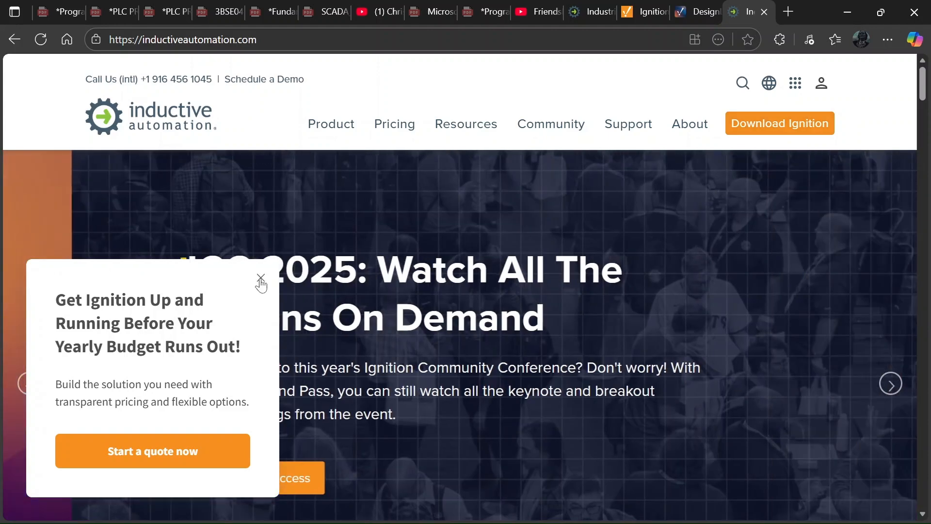
# Close the quote-offer pop-up and read down to the SCADA, IIoT, MES, HMI, Alarming and Reporting section.
pyautogui.click(261, 278)
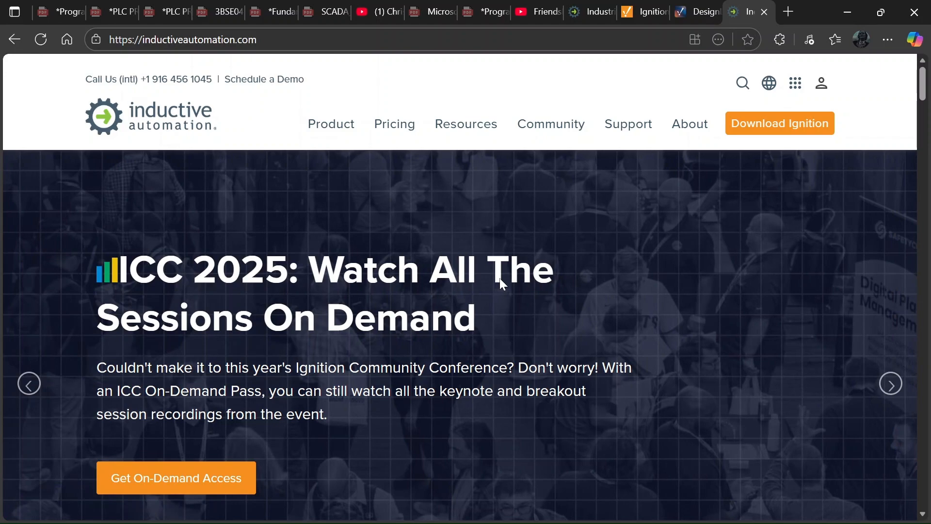
pyautogui.scroll(-10, 498, 281)
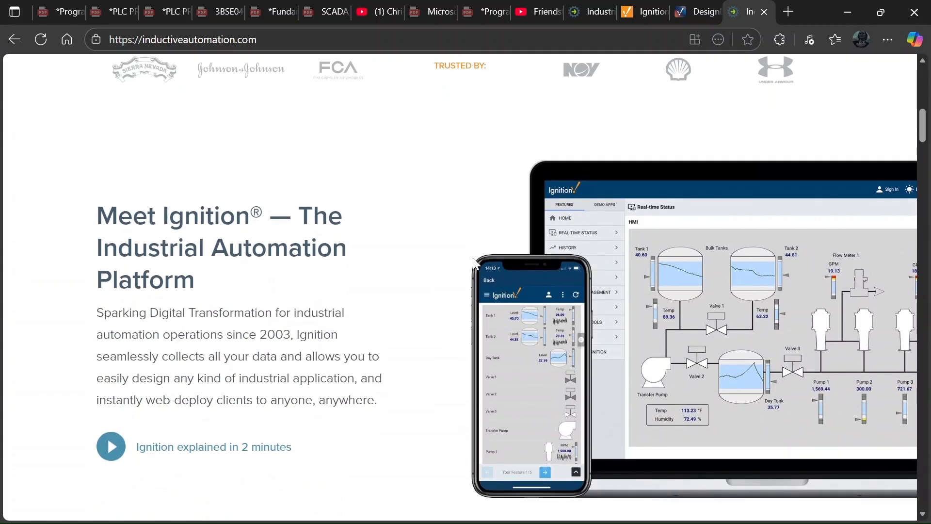
pyautogui.scroll(-3, 449, 251)
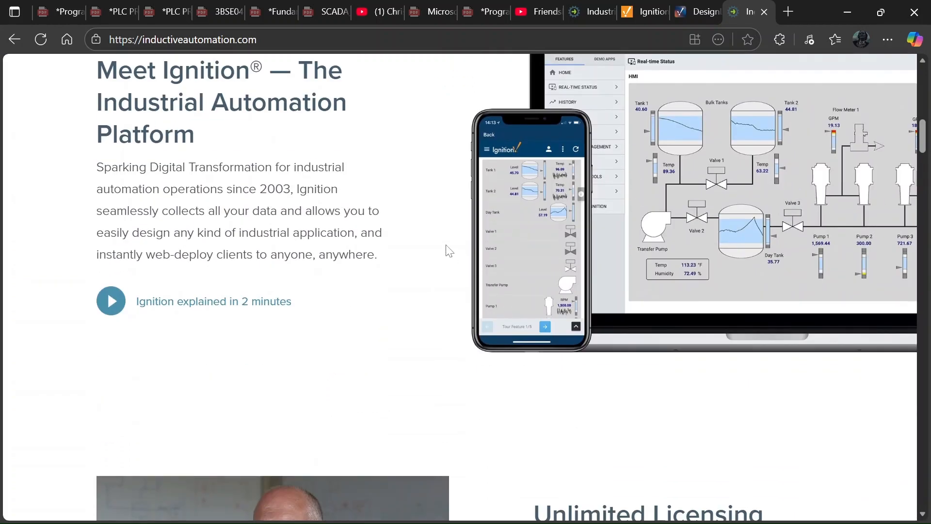
pyautogui.scroll(1, 449, 251)
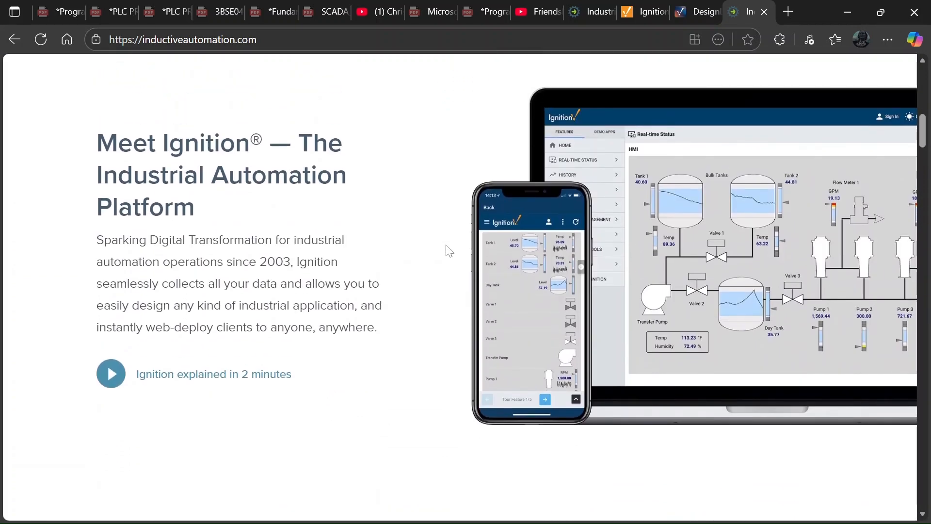
pyautogui.scroll(-5, 393, 293)
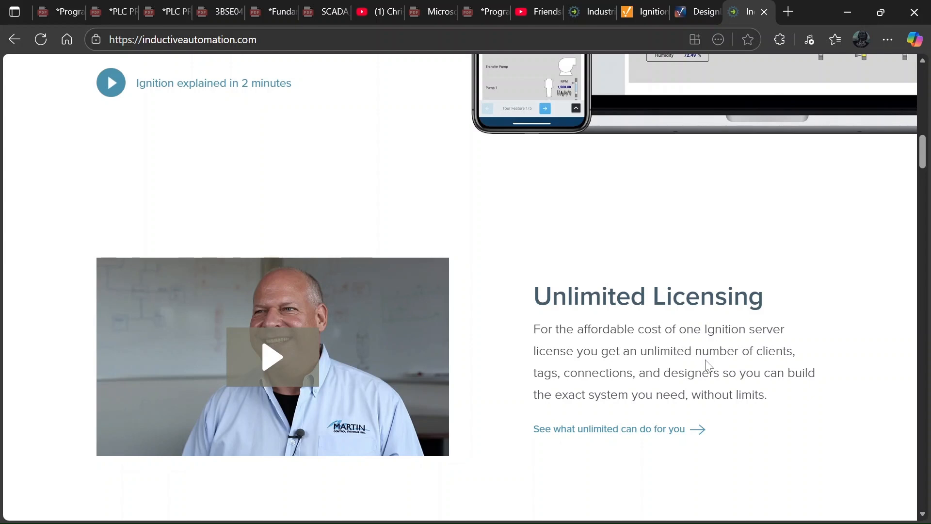
pyautogui.scroll(-3, 710, 365)
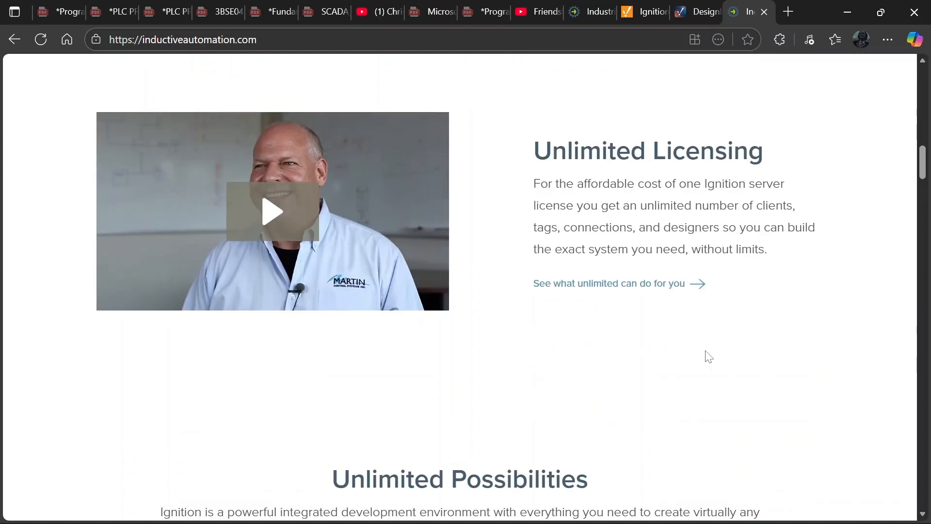
pyautogui.scroll(-1, 709, 351)
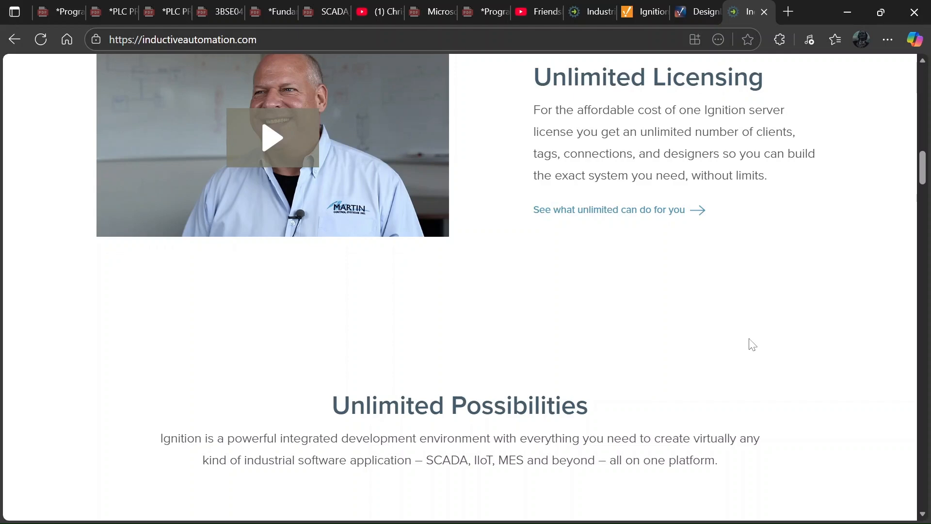
pyautogui.scroll(-2, 752, 344)
pyautogui.scroll(-3, 297, 372)
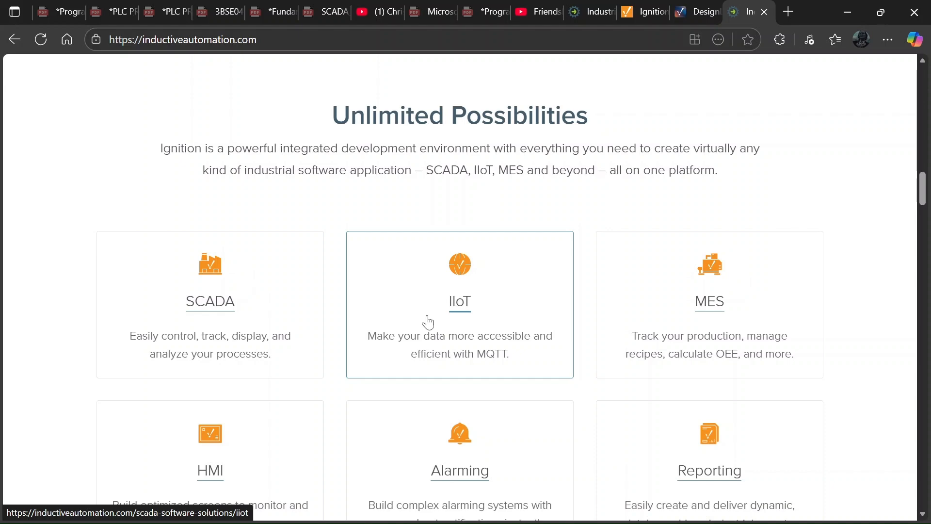
pyautogui.scroll(-3, 428, 322)
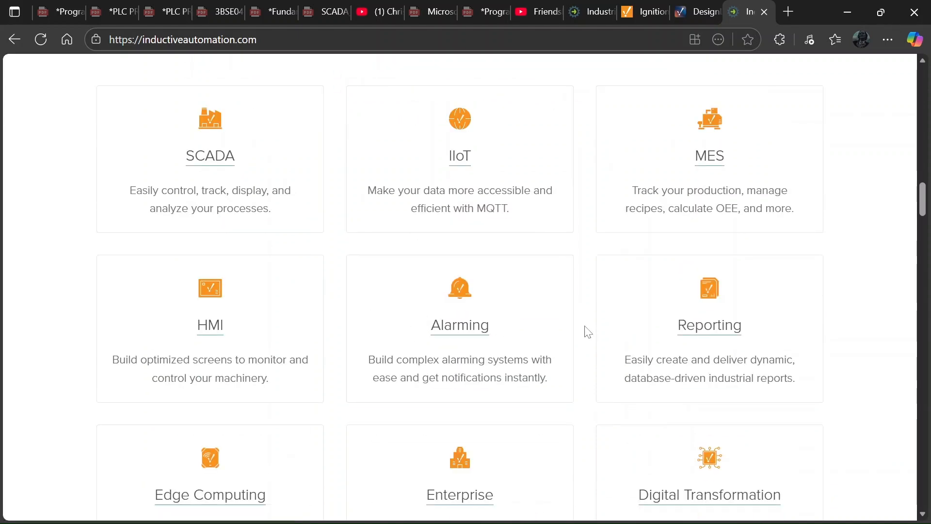
pyautogui.scroll(-2, 588, 332)
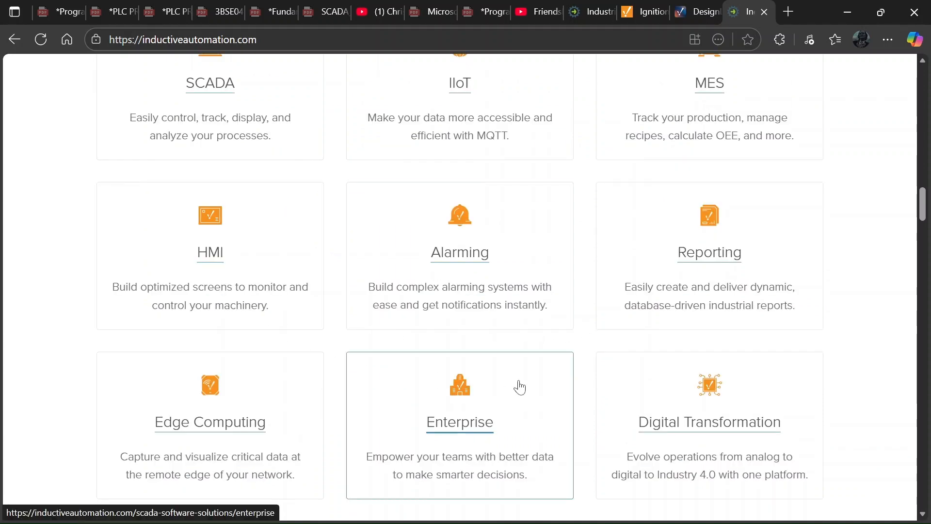
pyautogui.scroll(-3, 726, 474)
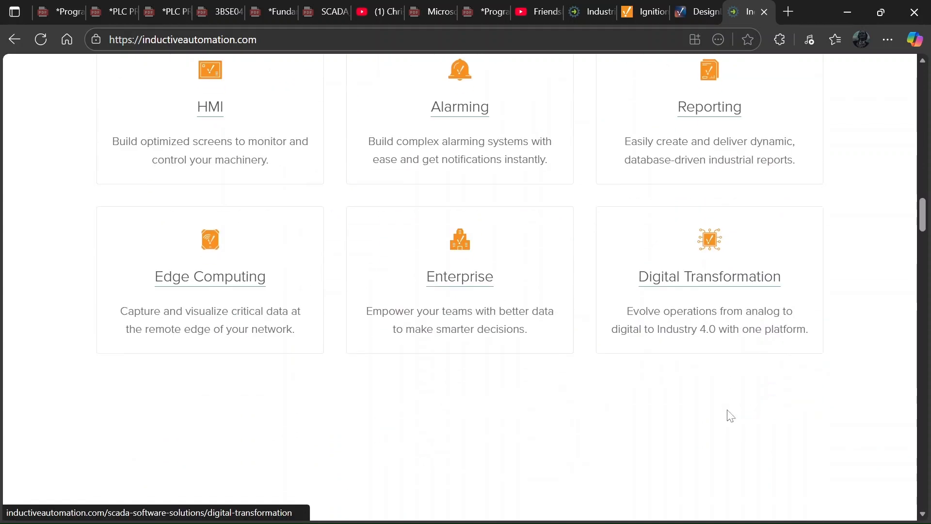
pyautogui.scroll(5, 731, 416)
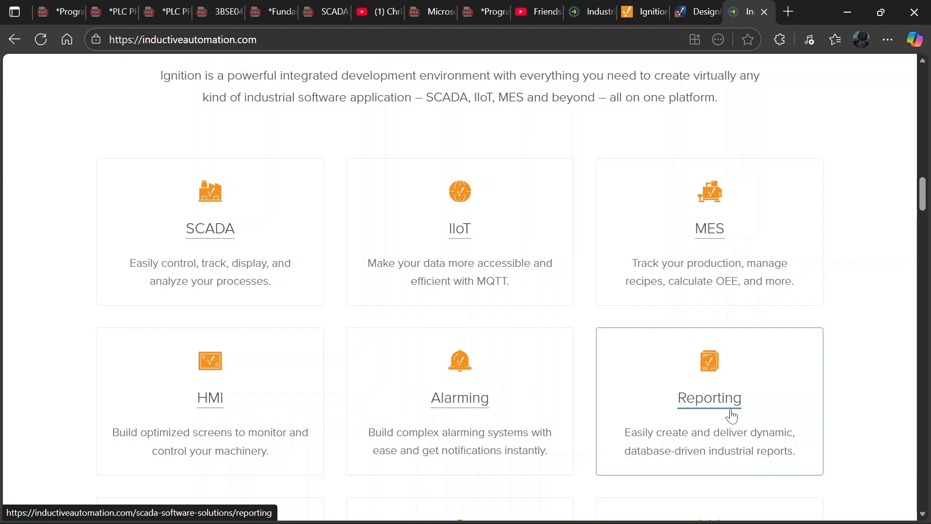
pyautogui.scroll(-15, 775, 407)
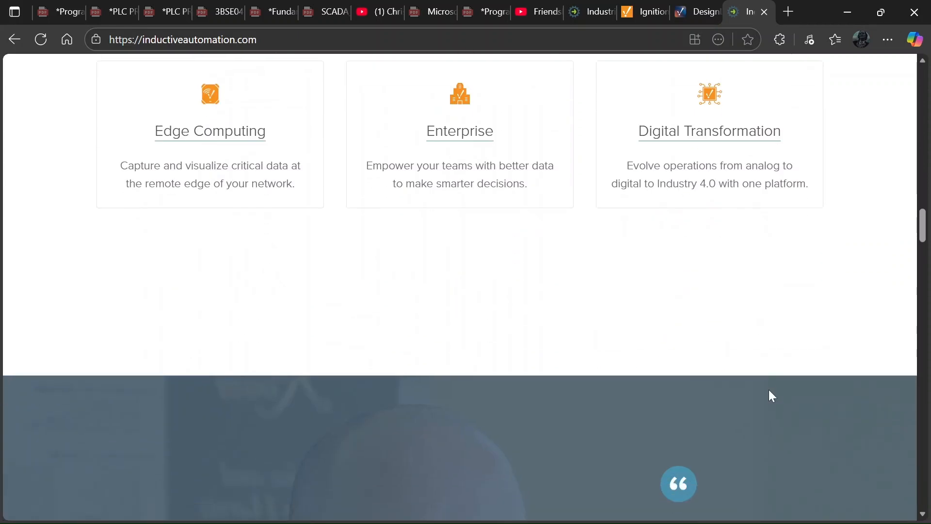
pyautogui.scroll(10, 769, 379)
pyautogui.scroll(-3, 770, 381)
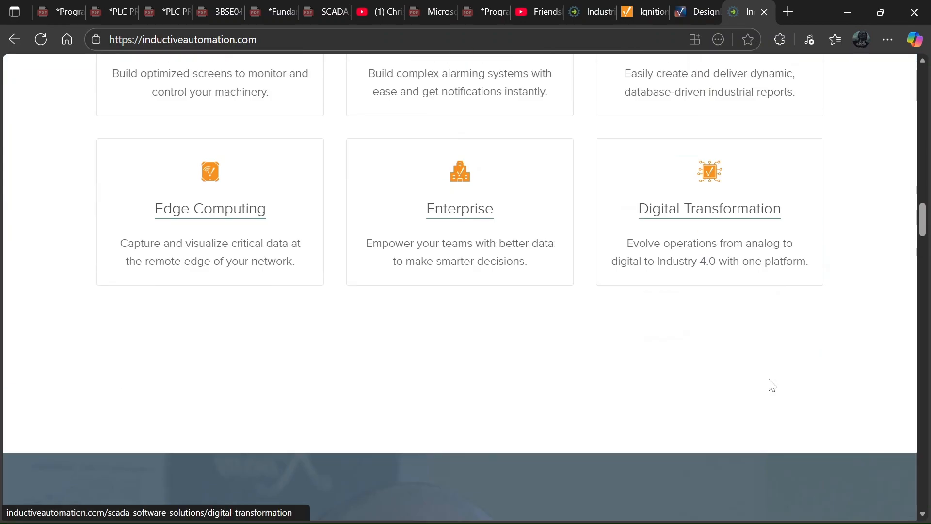
pyautogui.scroll(1, 770, 380)
pyautogui.scroll(-10, 769, 383)
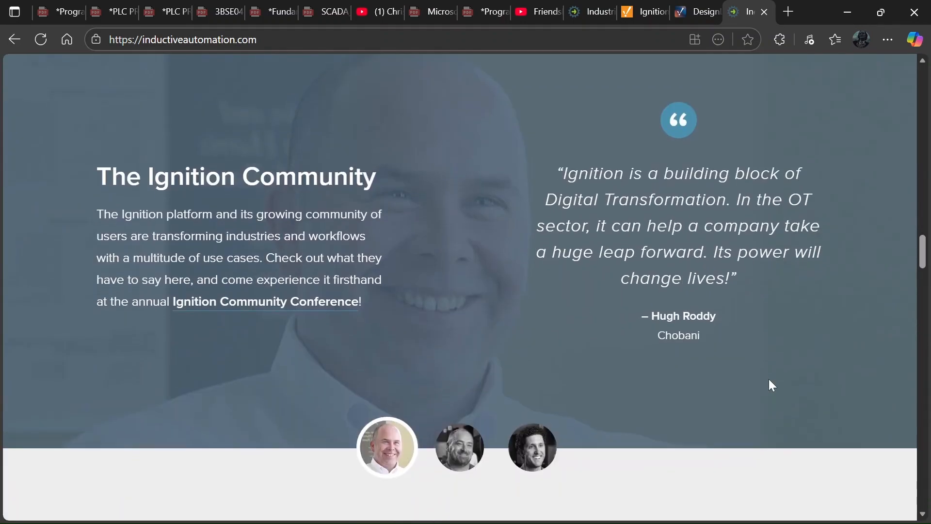
pyautogui.scroll(12, 769, 384)
pyautogui.scroll(12, 770, 383)
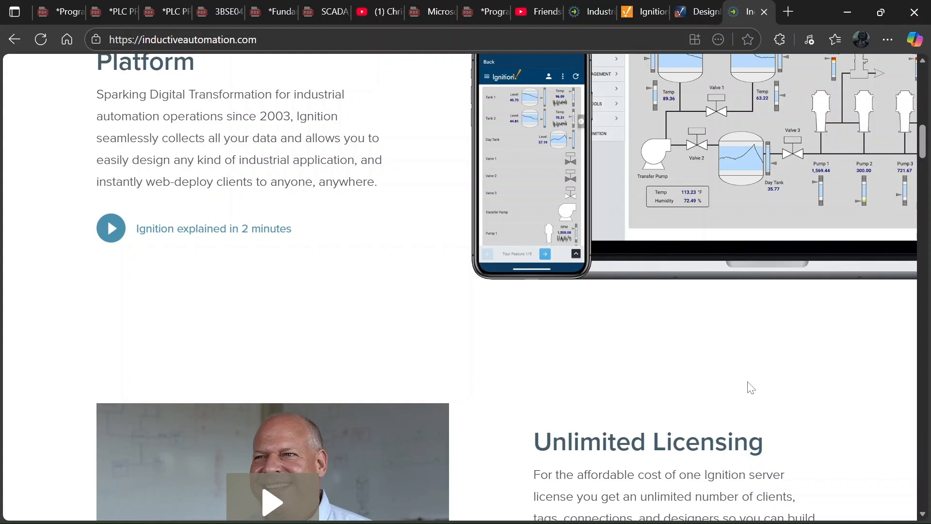
pyautogui.scroll(10, 742, 398)
pyautogui.scroll(7, 744, 404)
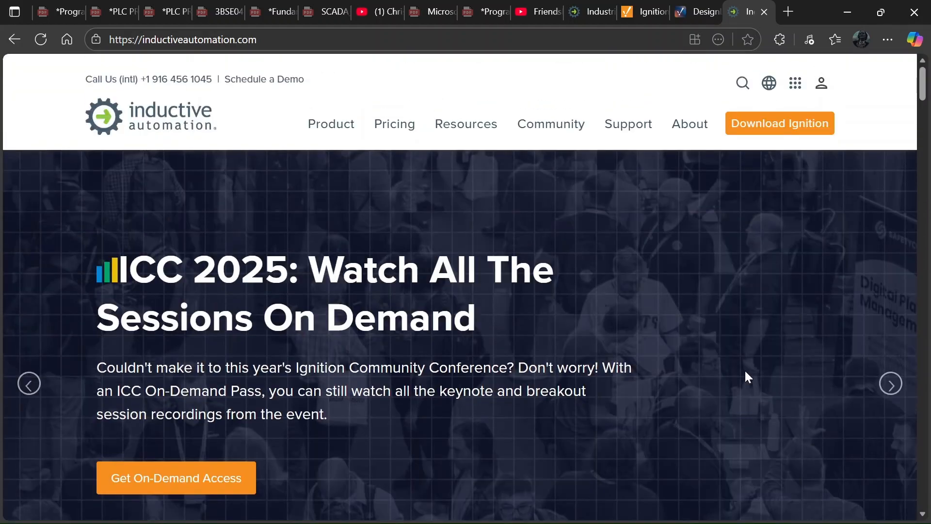
# Go from Download Ignition to the 'Other operating systems and versions' page listing Ignition 8.3.1.
pyautogui.click(772, 127)
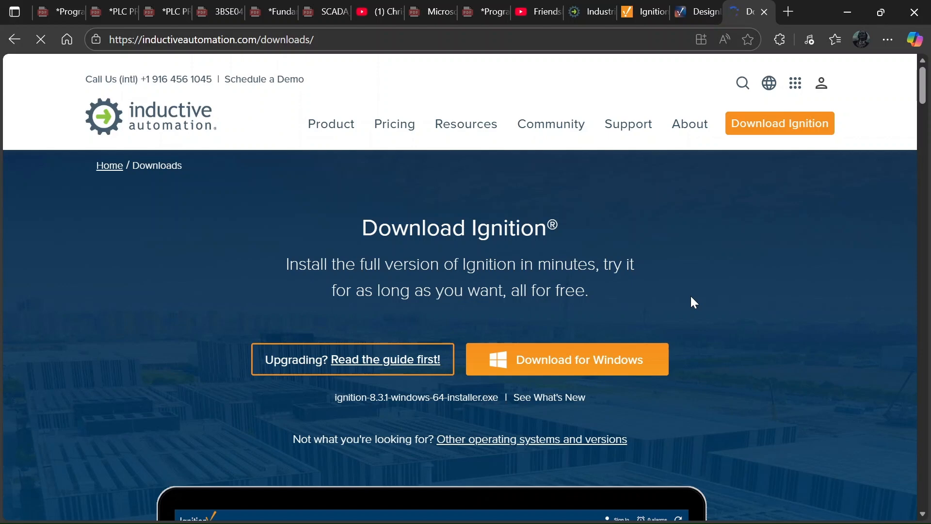
pyautogui.scroll(-3, 690, 296)
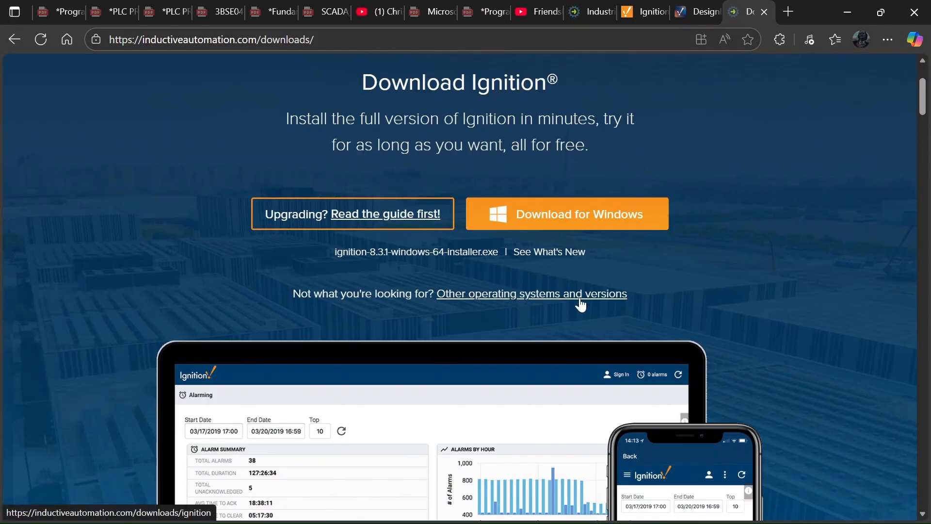
pyautogui.click(549, 302)
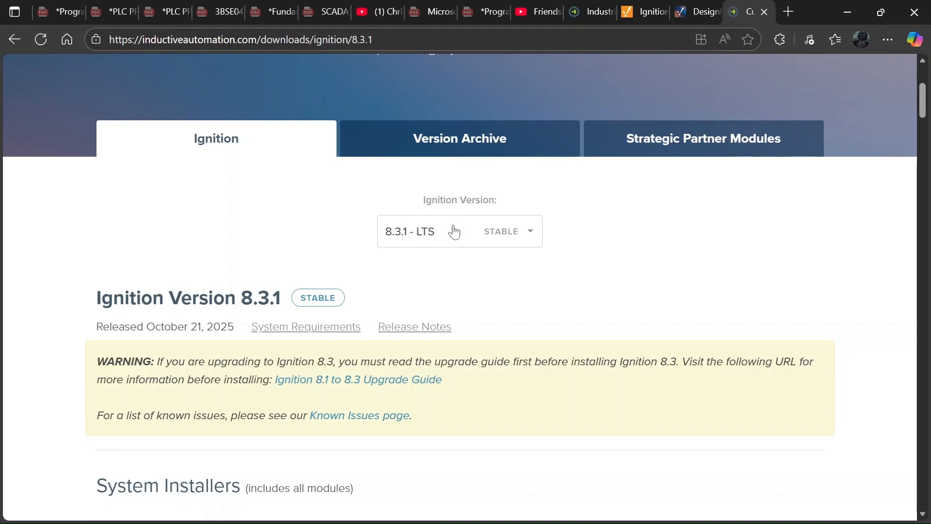
# Review the 8.3.1 Linux, macOS and ARM installer tables, returning to the Windows Installer 64-bit (1.9 GB).
pyautogui.scroll(-3, 461, 244)
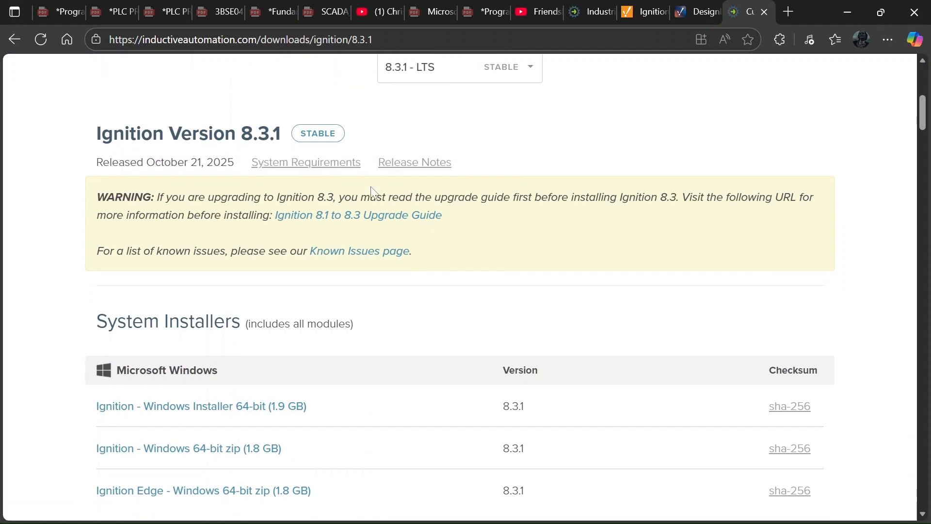
pyautogui.scroll(-3, 370, 193)
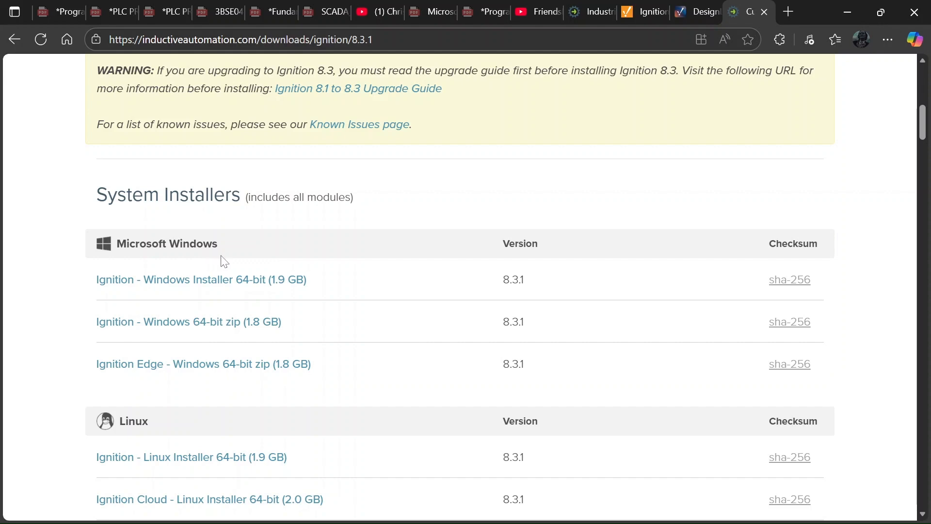
pyautogui.scroll(-3, 225, 261)
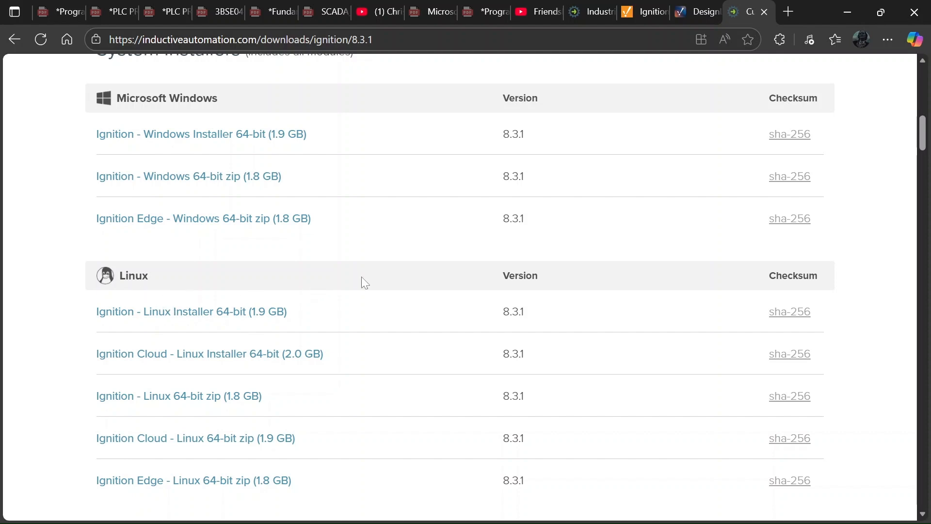
pyautogui.scroll(-5, 363, 281)
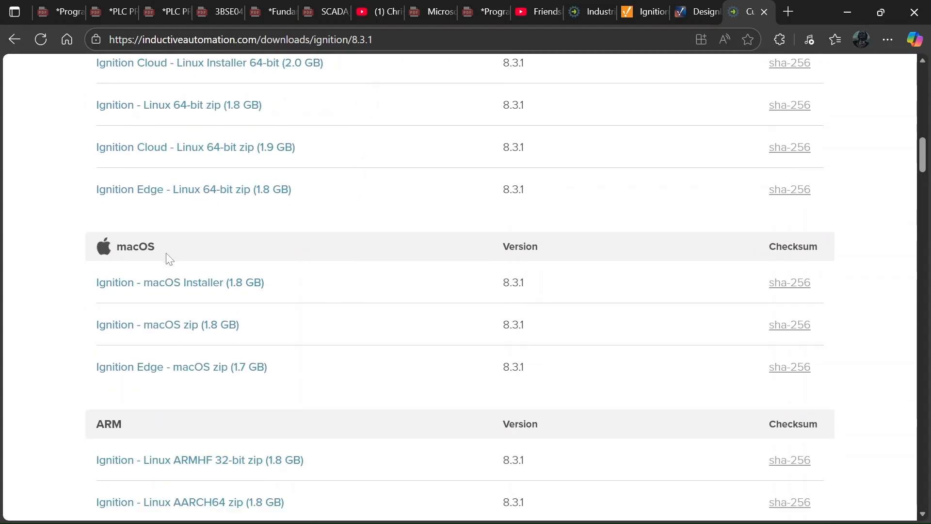
pyautogui.scroll(-4, 383, 307)
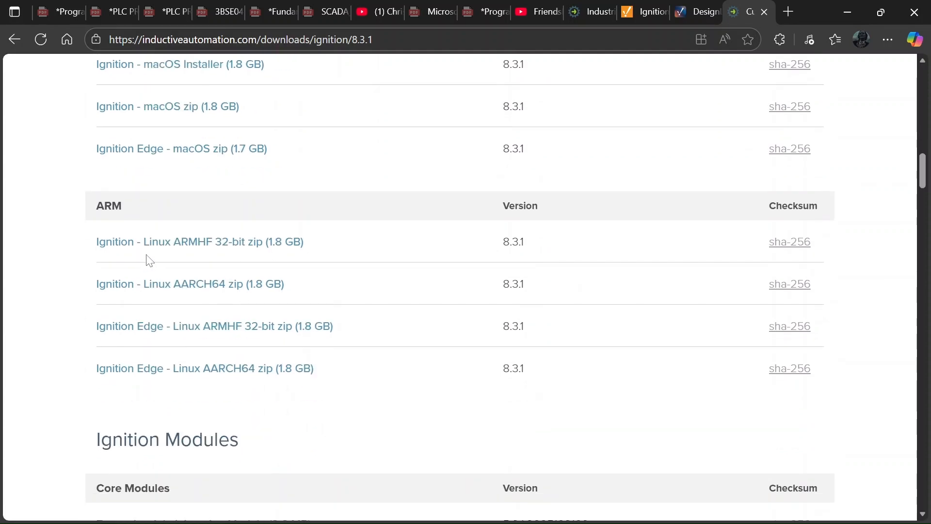
pyautogui.scroll(14, 443, 289)
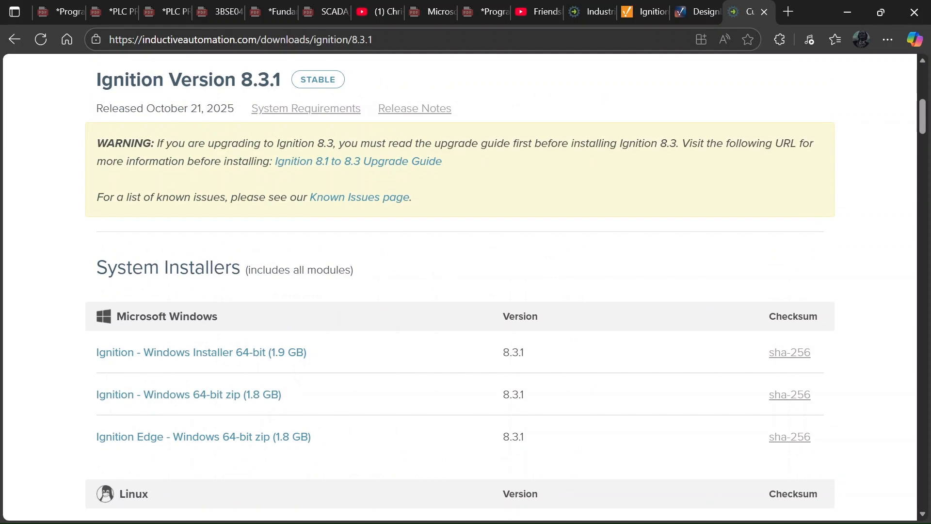
# Choose the 64-bit Windows installer and skip the contact form to download ignition-8.3.1-windows-64-installer.exe.
pyautogui.click(210, 359)
pyautogui.scroll(-5, 377, 316)
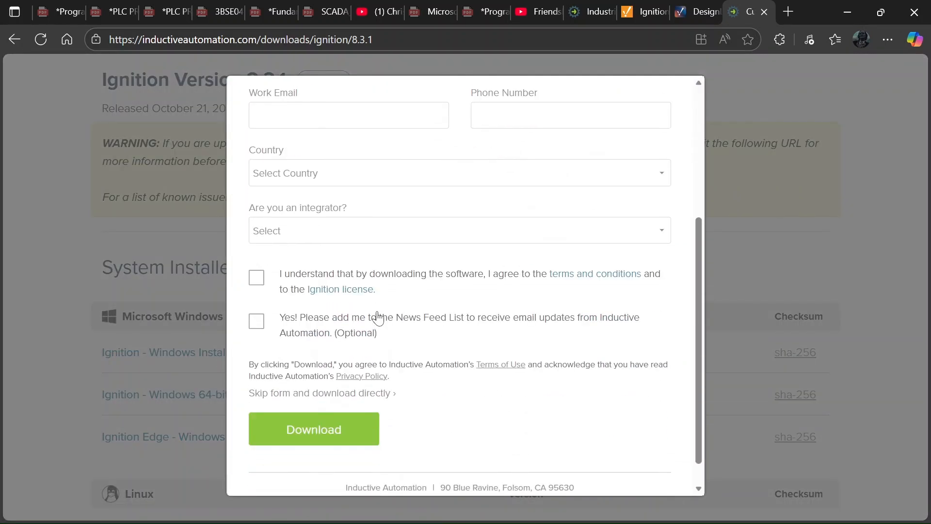
pyautogui.scroll(5, 374, 303)
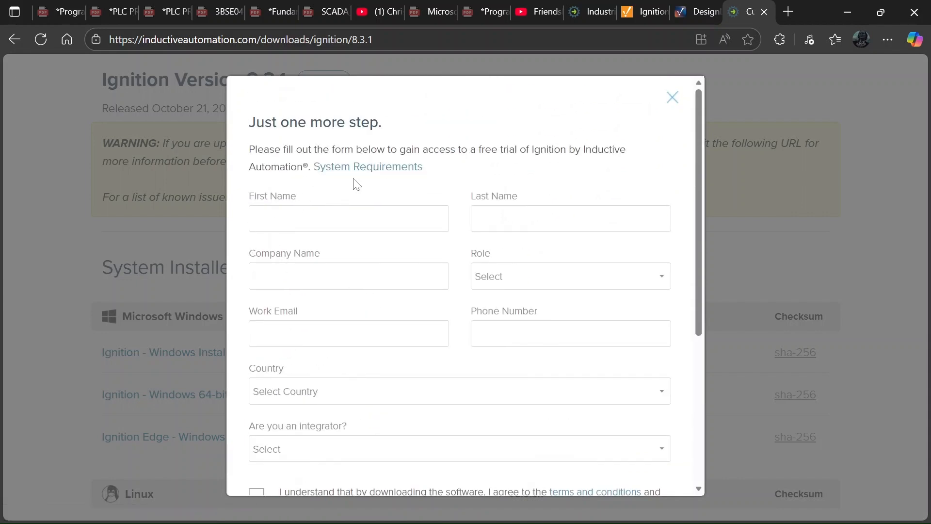
pyautogui.scroll(-3, 374, 219)
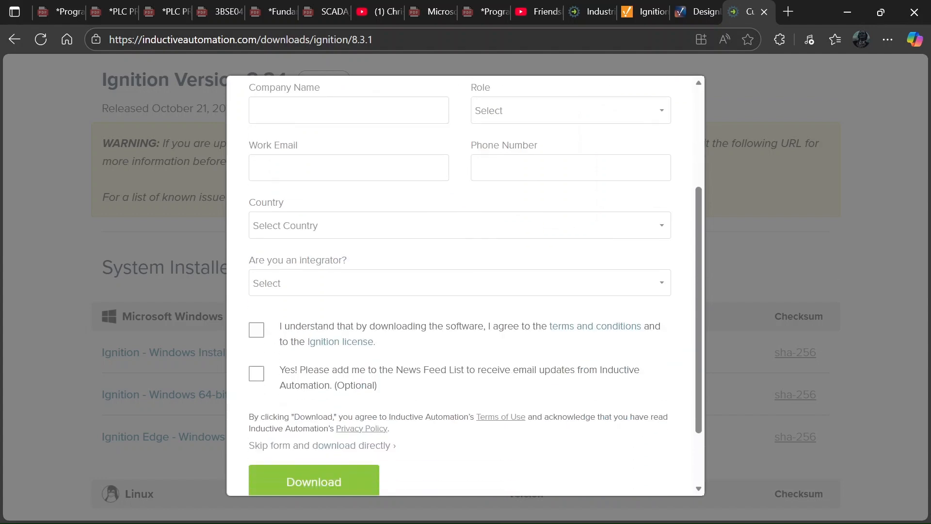
pyautogui.scroll(-2, 374, 218)
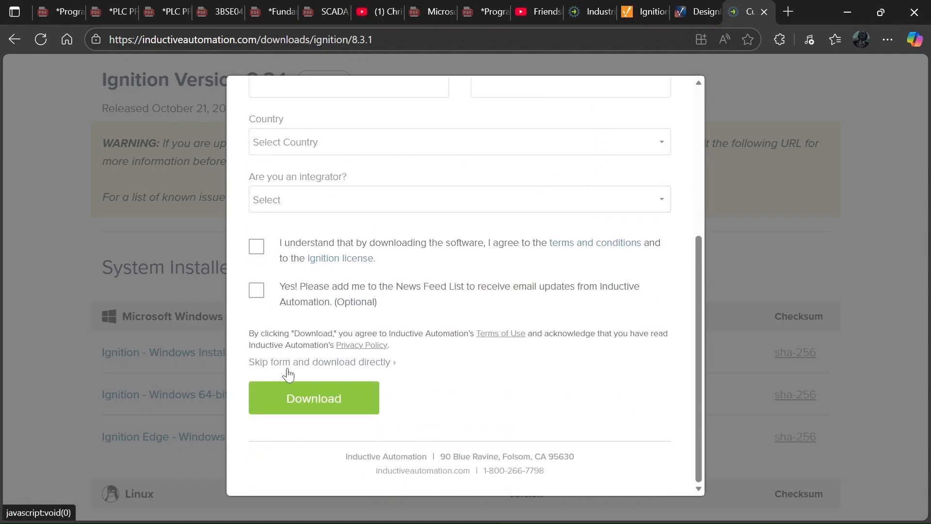
pyautogui.click(361, 371)
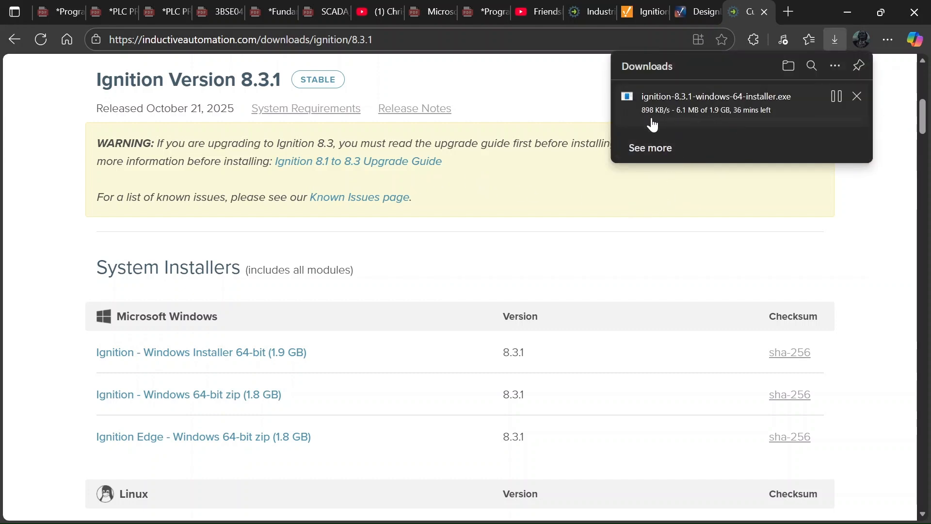
# Pause and then cancel the ignition-8.3.1-windows-64-installer.exe download in the Downloads flyout.
pyautogui.click(838, 100)
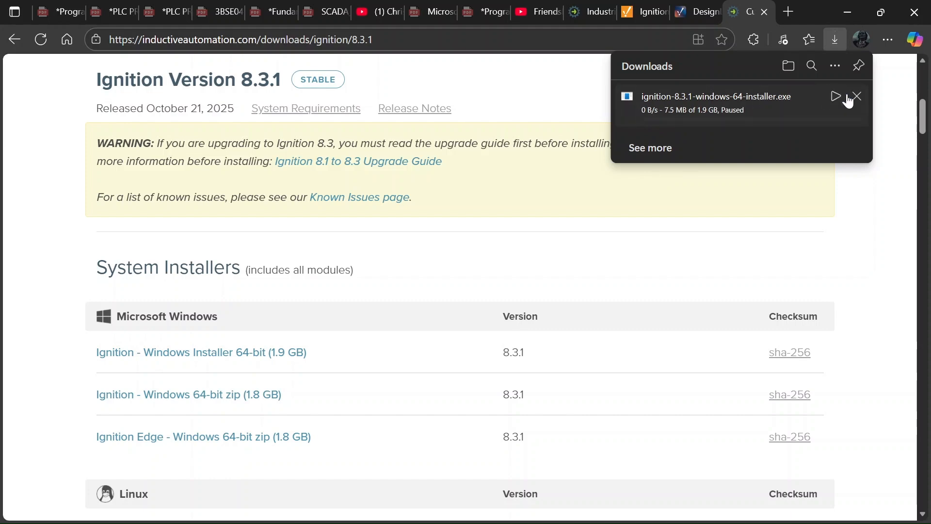
pyautogui.click(857, 100)
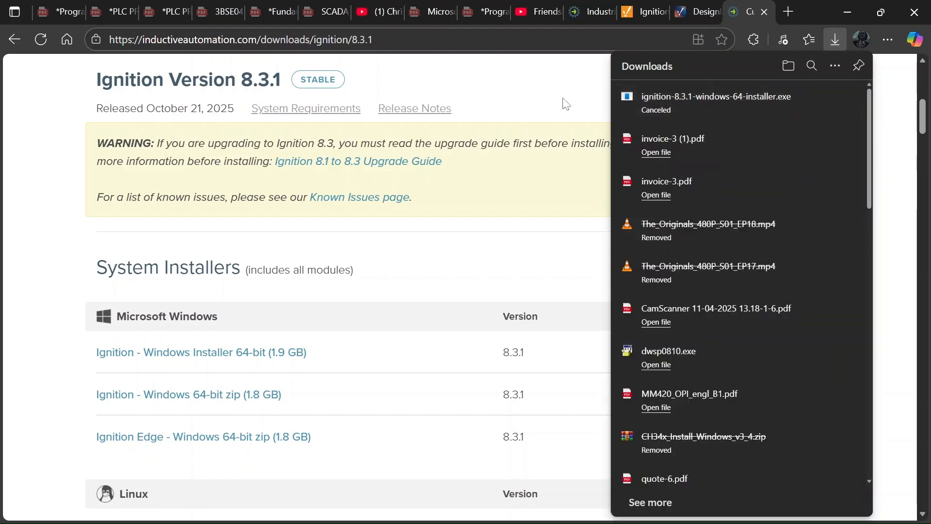
pyautogui.scroll(6, 569, 108)
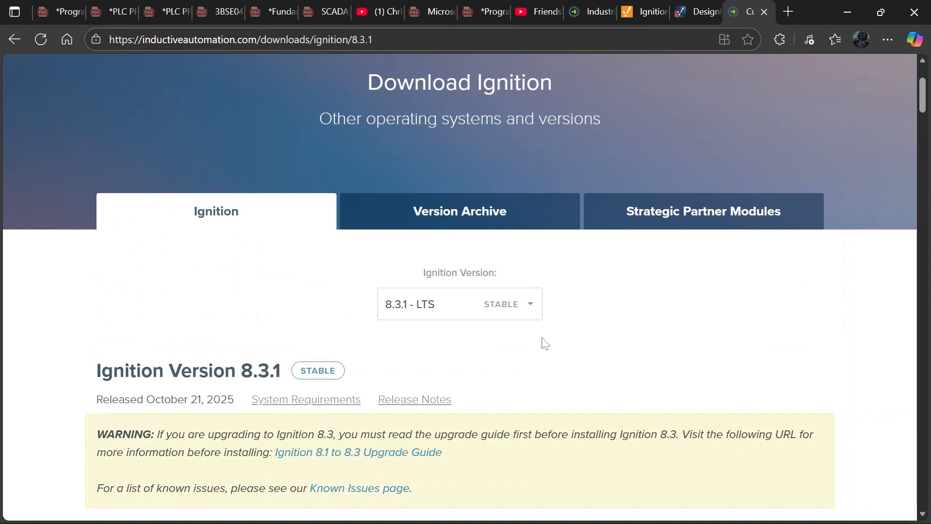
# In File Explorer, go to Downloads > Softwares and select ignition-8.3.0-windows-64-installer.
pyautogui.moveTo(524, 513)
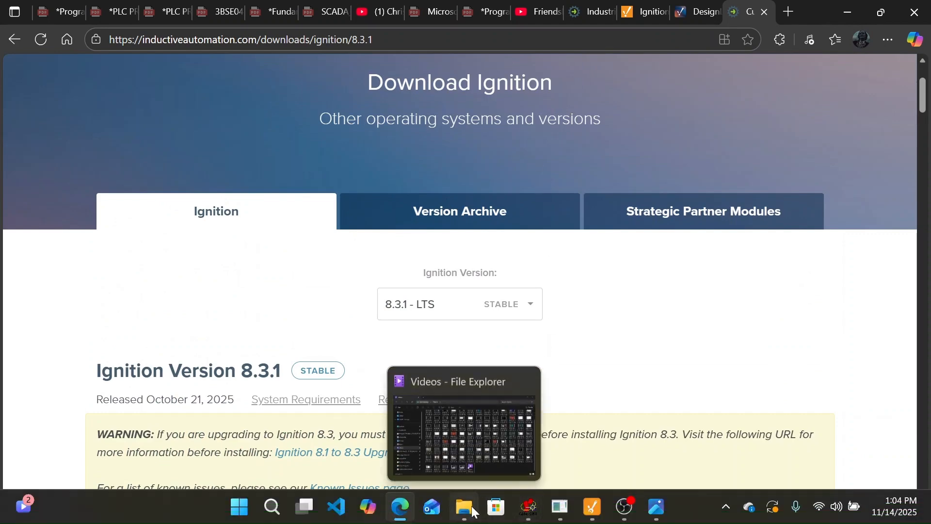
pyautogui.click(465, 507)
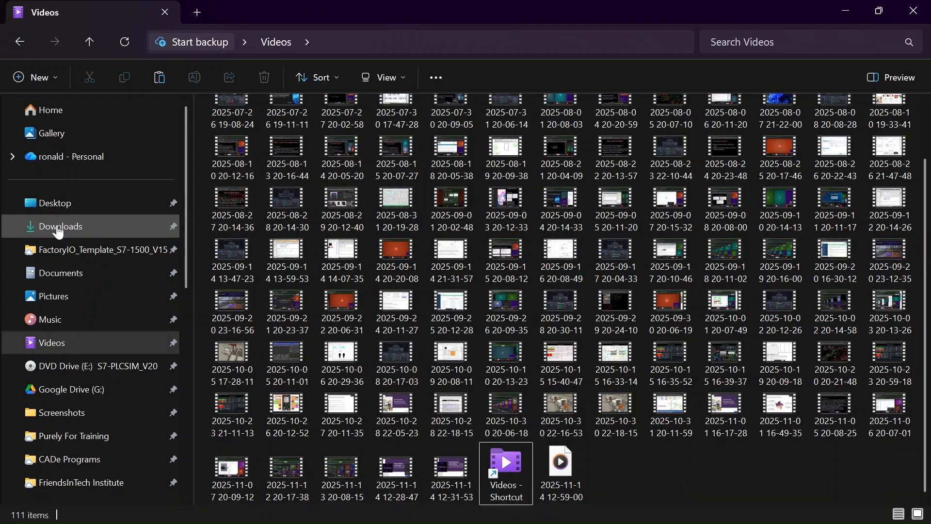
pyautogui.click(59, 228)
pyautogui.doubleClick(245, 207)
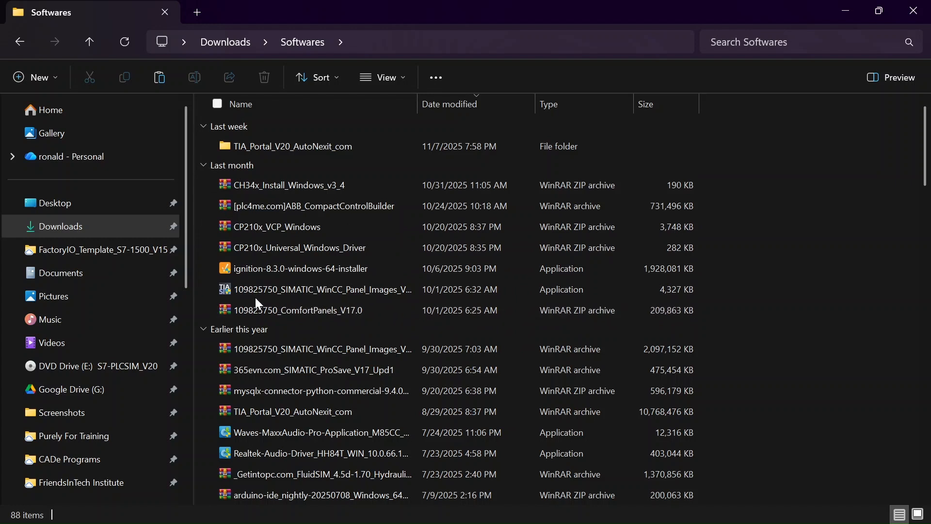
pyautogui.click(270, 275)
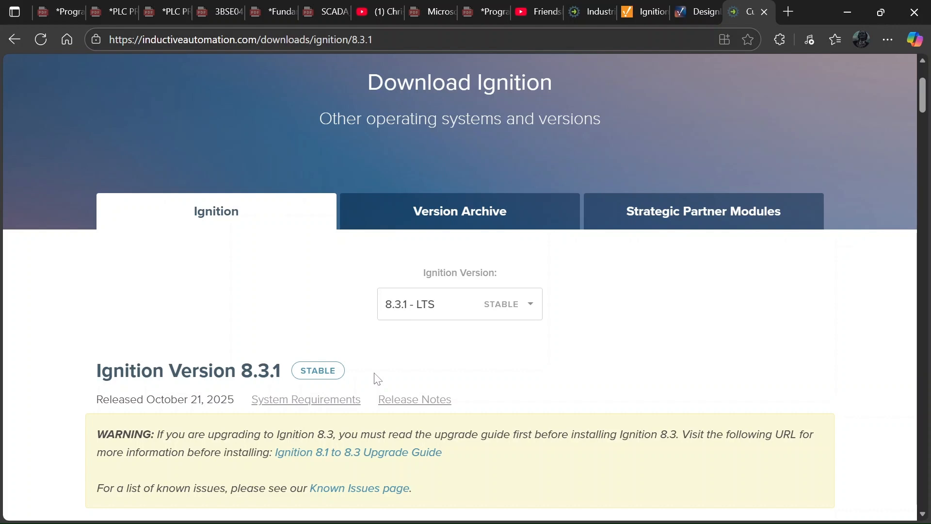
# Check the OBS Studio recording, then minimize OBS to reveal the Ignition 8.3.0 Welcome page.
pyautogui.moveTo(670, 519)
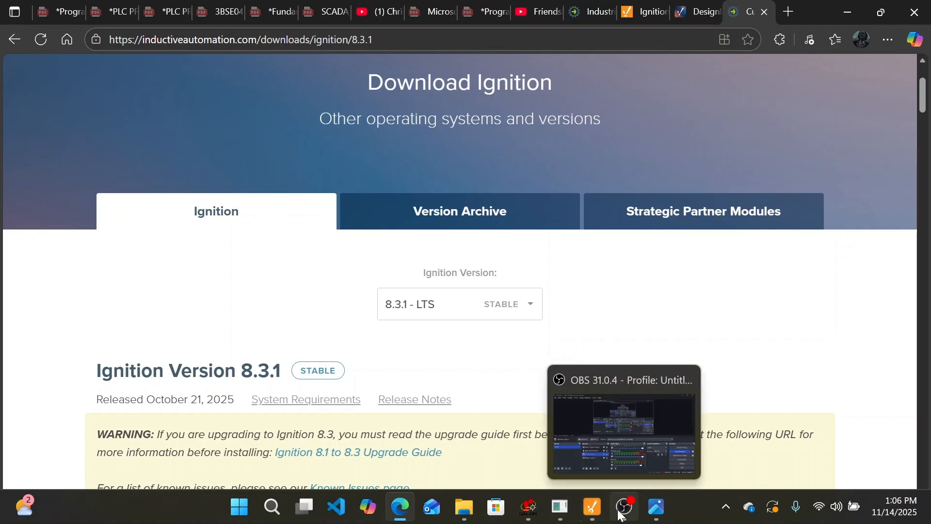
pyautogui.click(682, 478)
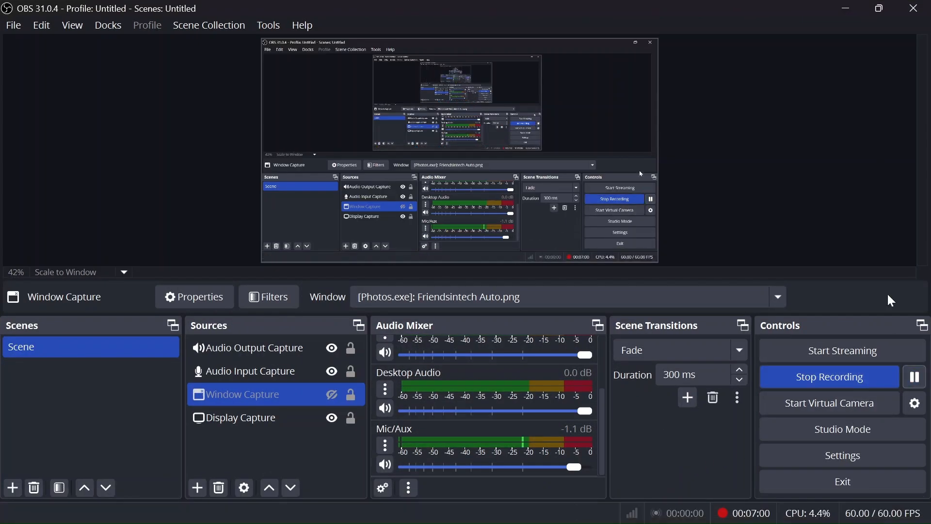
pyautogui.click(844, 9)
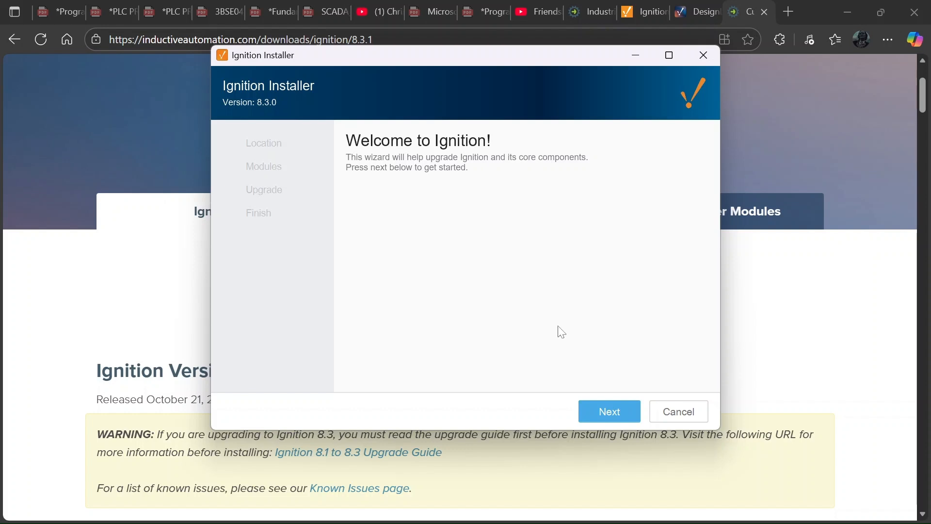
# Keep the default location, confirm Continue Upgrade, and accept the default modules to reach Ready to Upgrade.
pyautogui.click(597, 411)
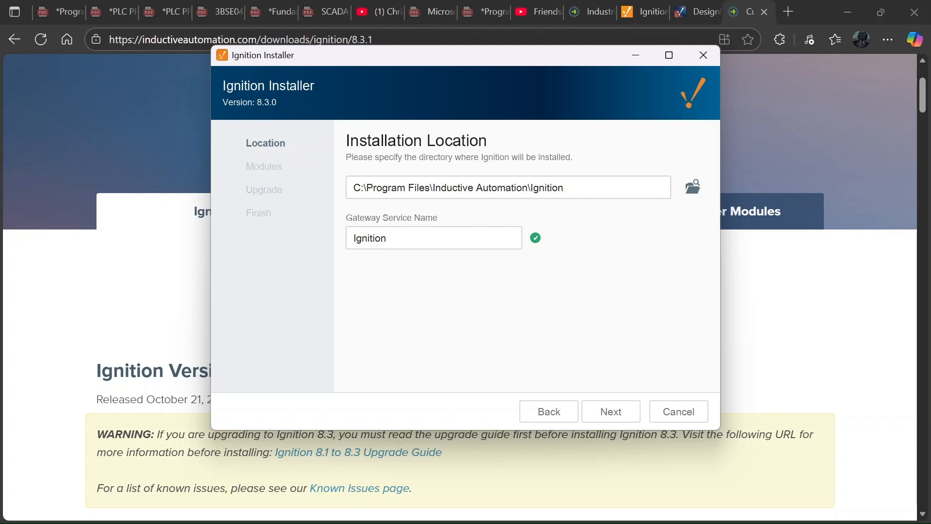
pyautogui.click(607, 417)
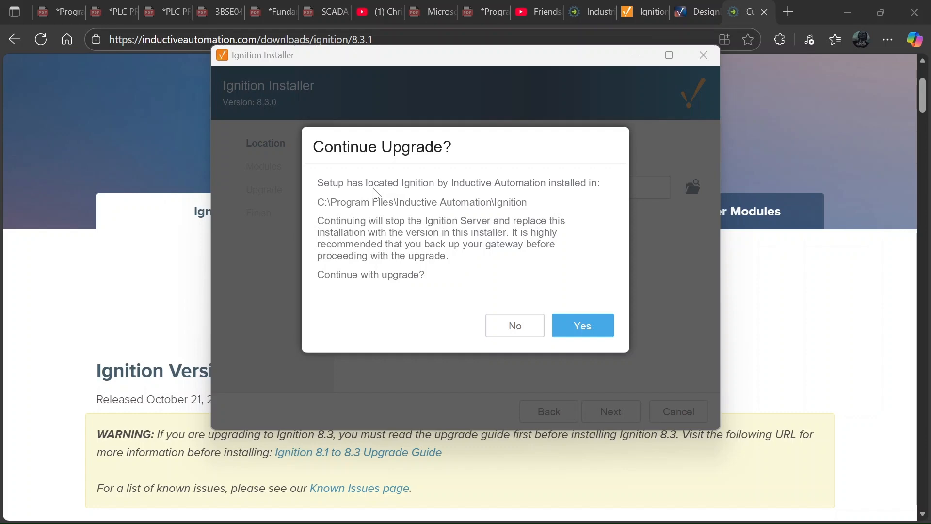
pyautogui.click(571, 327)
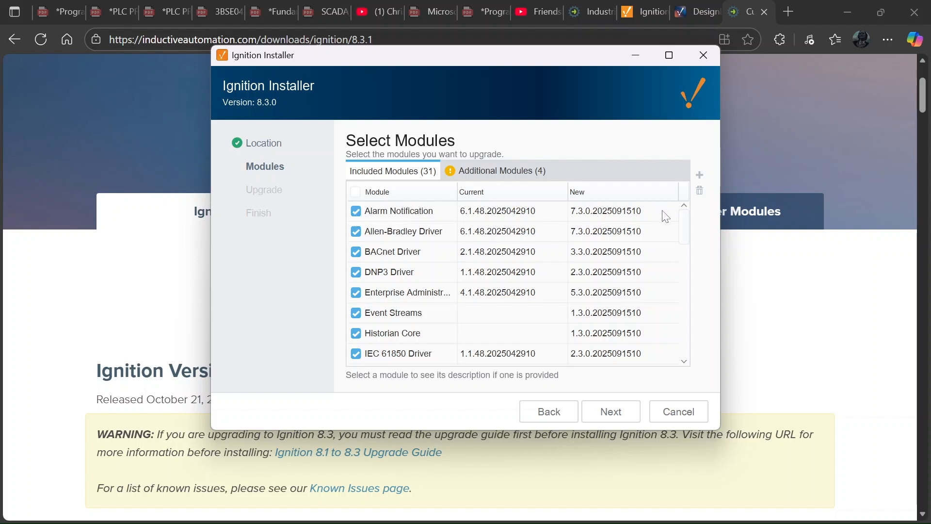
pyautogui.moveTo(685, 232); pyautogui.dragTo(675, 358)
pyautogui.click(601, 402)
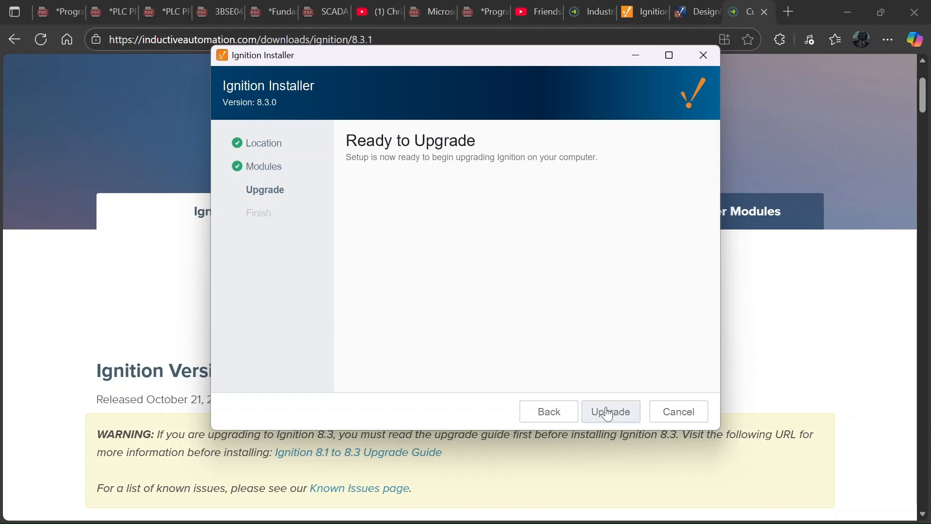
# Run the upgrade with gateway backup, then Finish with Start Ignition Now left checked.
pyautogui.click(608, 413)
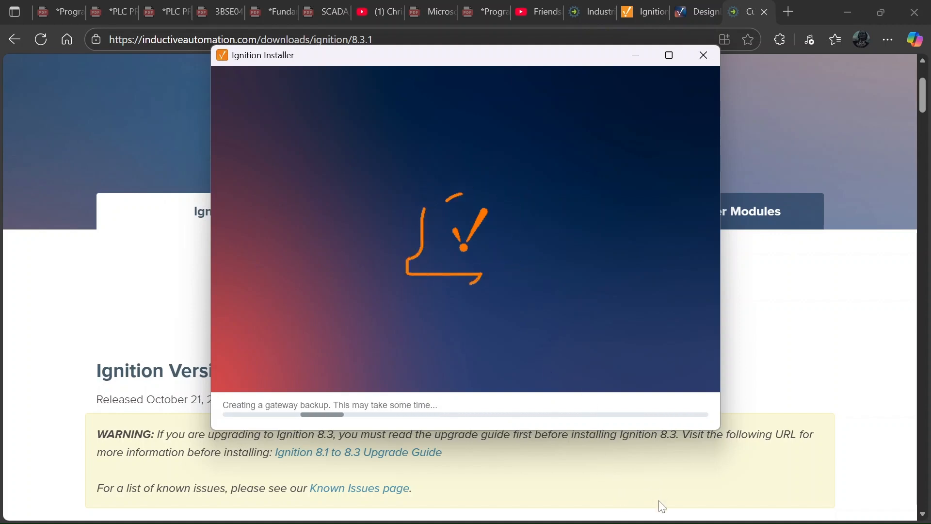
pyautogui.moveTo(664, 520)
pyautogui.click(595, 508)
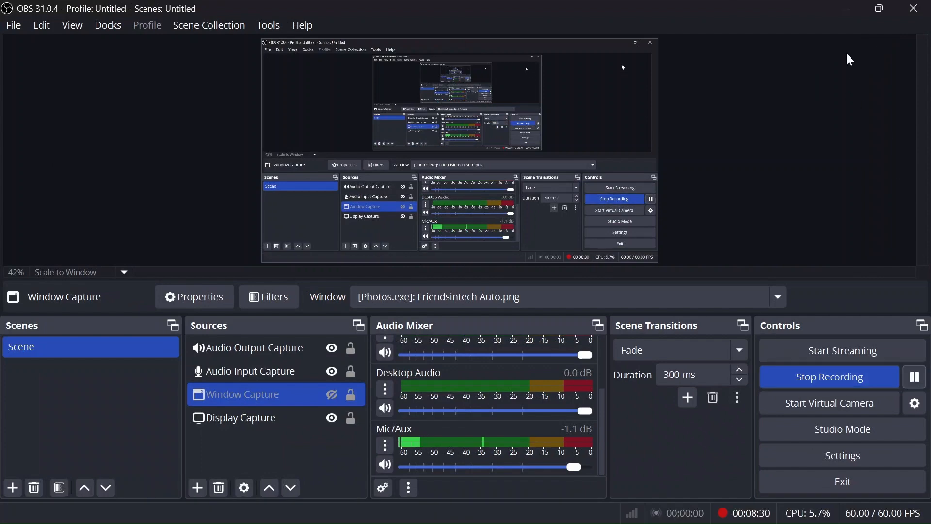
pyautogui.click(846, 9)
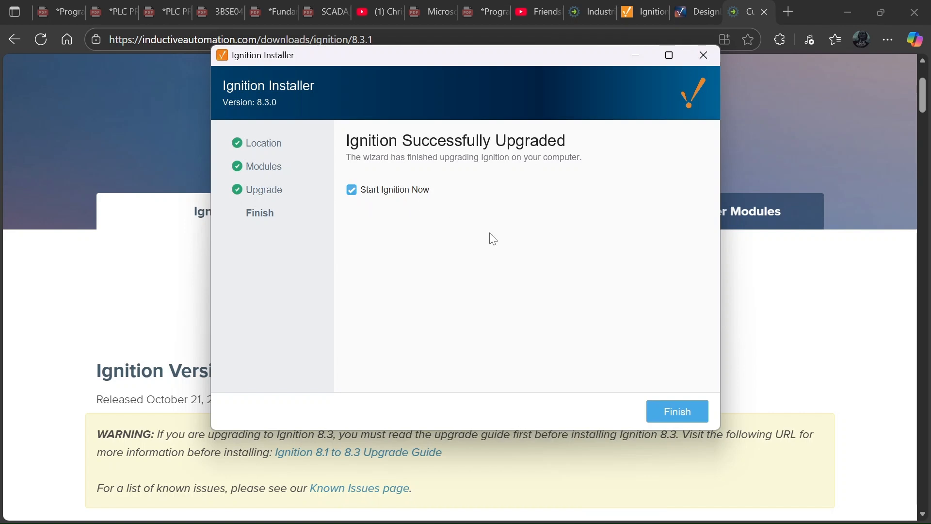
pyautogui.click(682, 420)
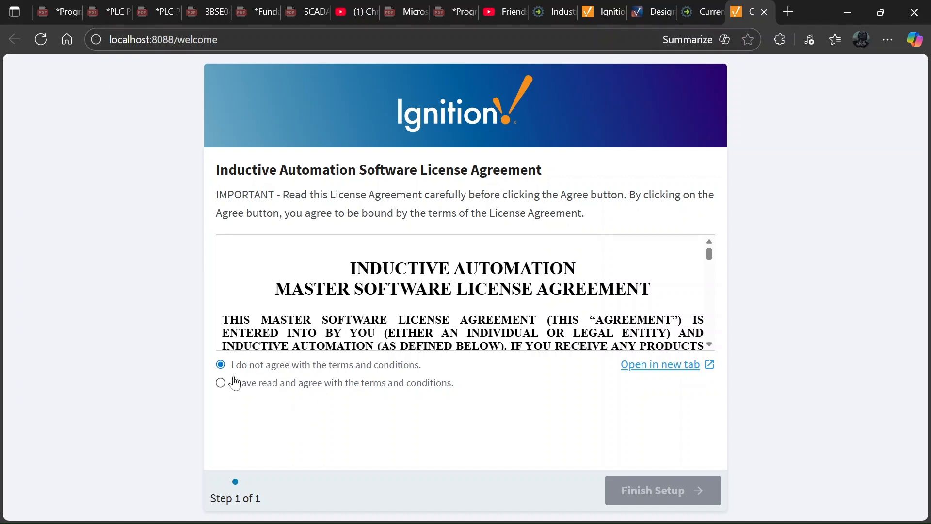
# Agree to the software license terms and finish the Ignition Gateway setup.
pyautogui.click(221, 384)
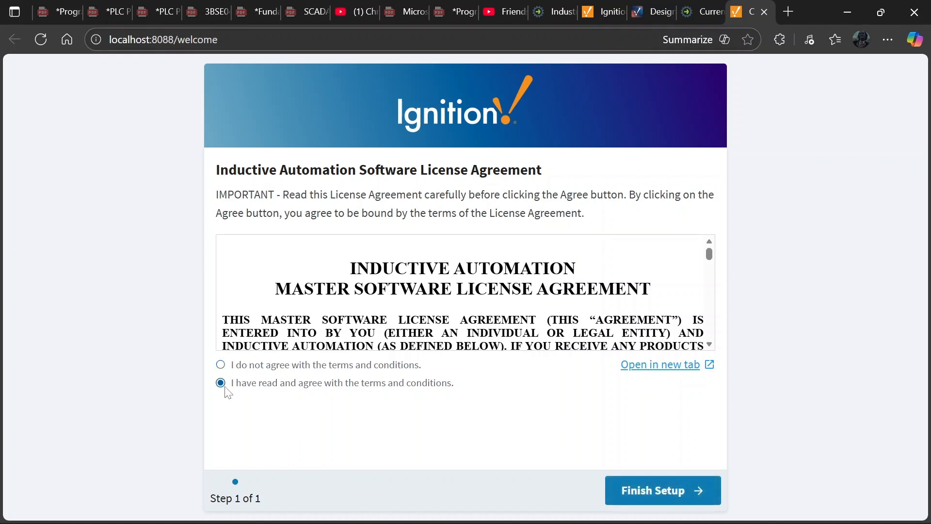
pyautogui.click(648, 490)
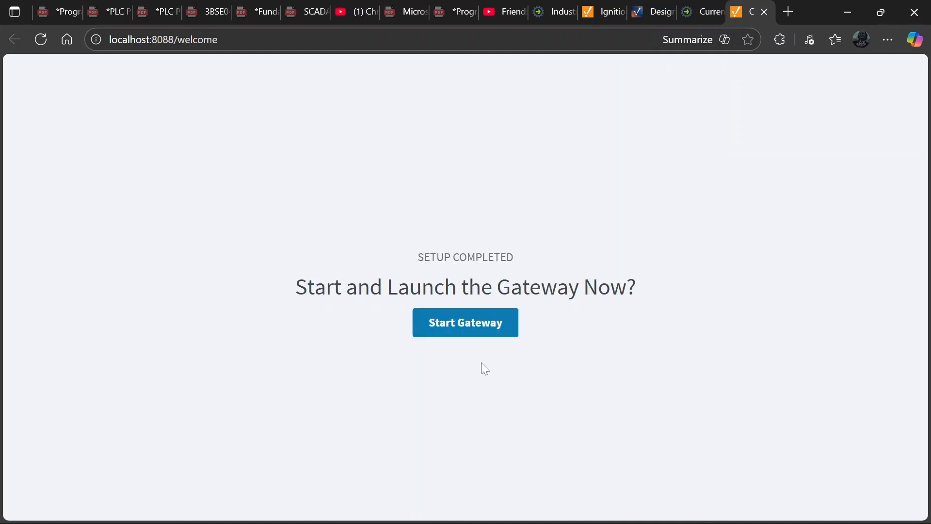
# Start the gateway and minimize OBS once the Welcome to Ignition page is loaded.
pyautogui.click(470, 330)
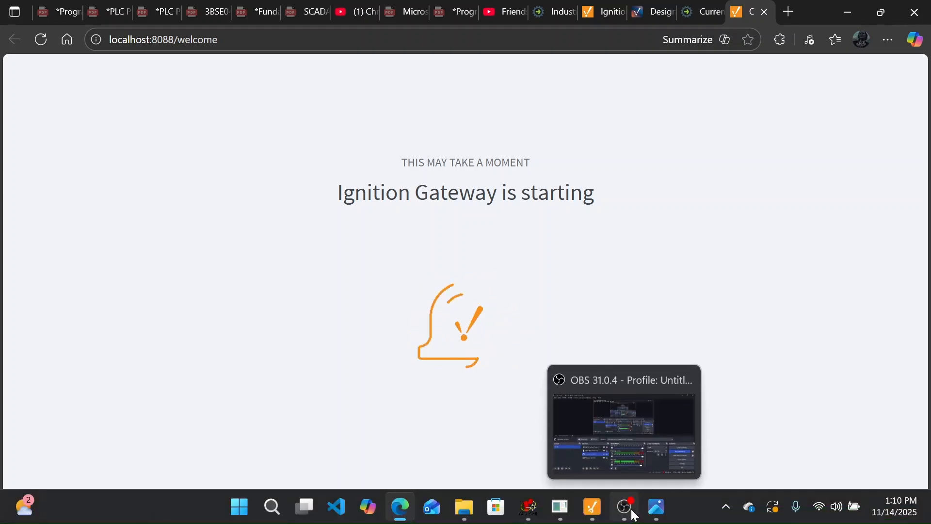
pyautogui.click(625, 515)
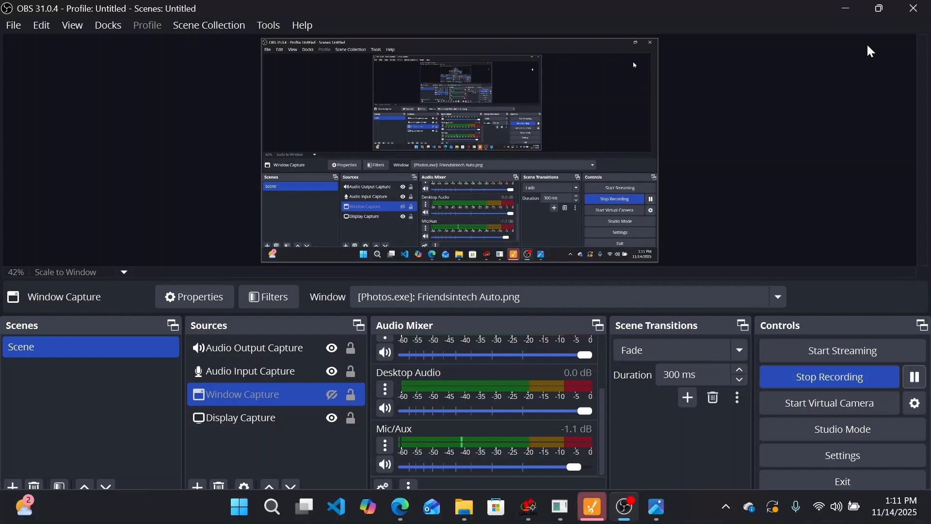
pyautogui.click(847, 13)
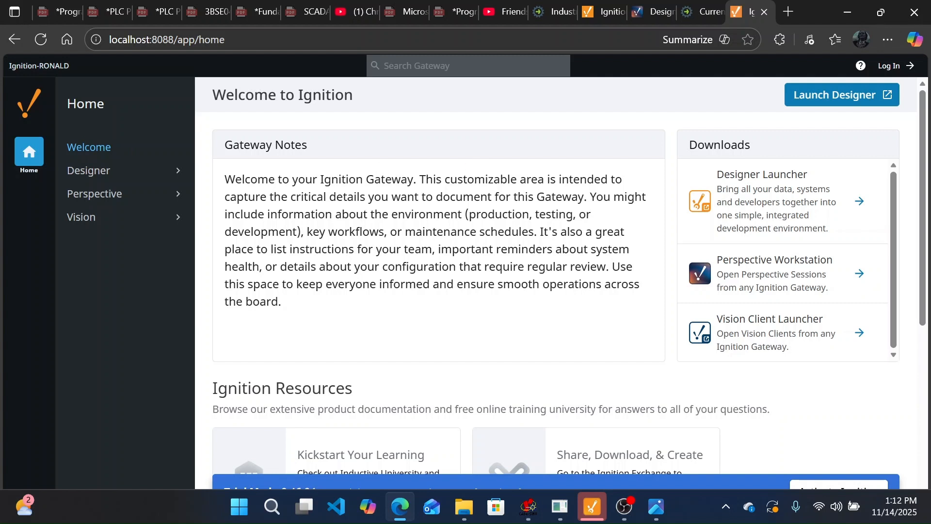
# Expand the Designer, Perspective and Vision download sections, then collapse Designer again.
pyautogui.click(111, 177)
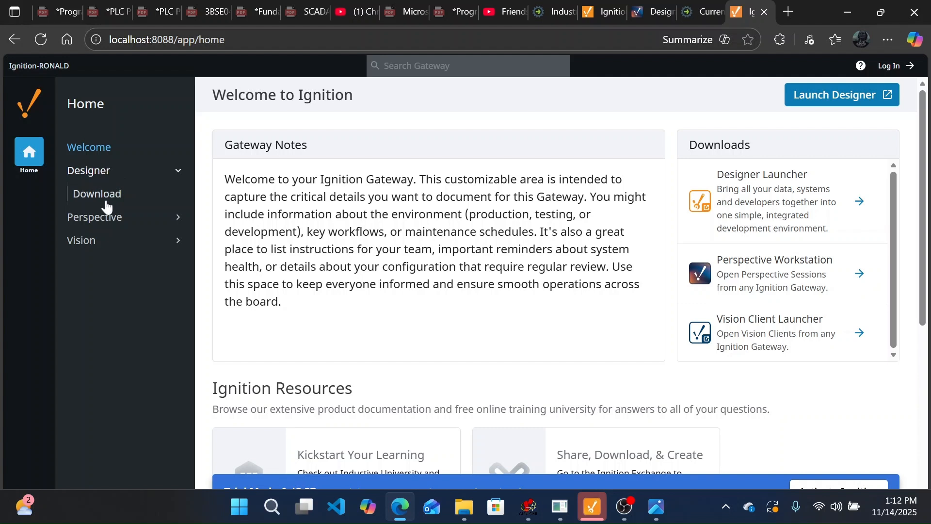
pyautogui.click(108, 218)
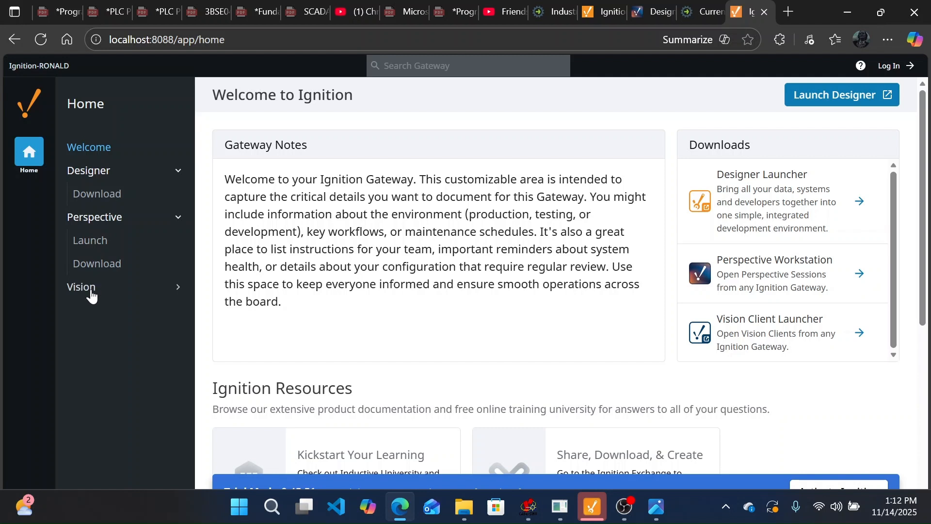
pyautogui.click(91, 291)
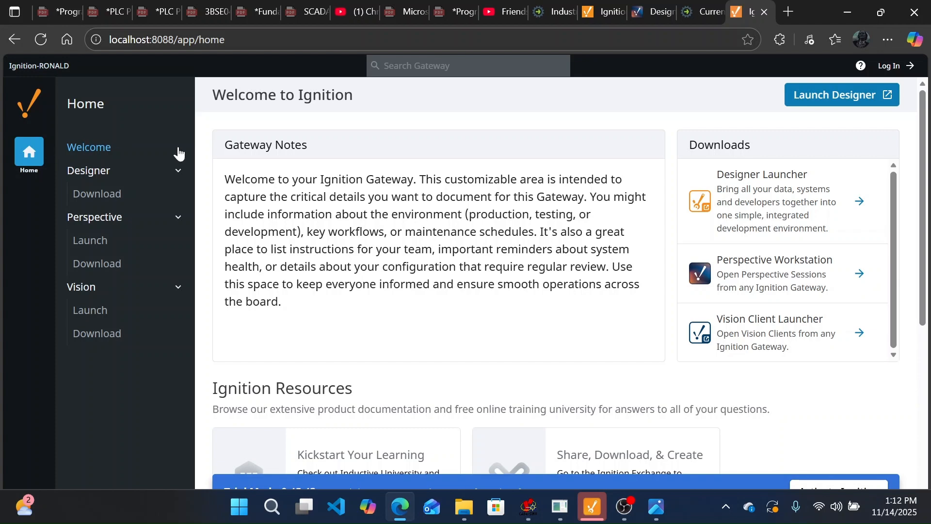
pyautogui.scroll(-5, 426, 201)
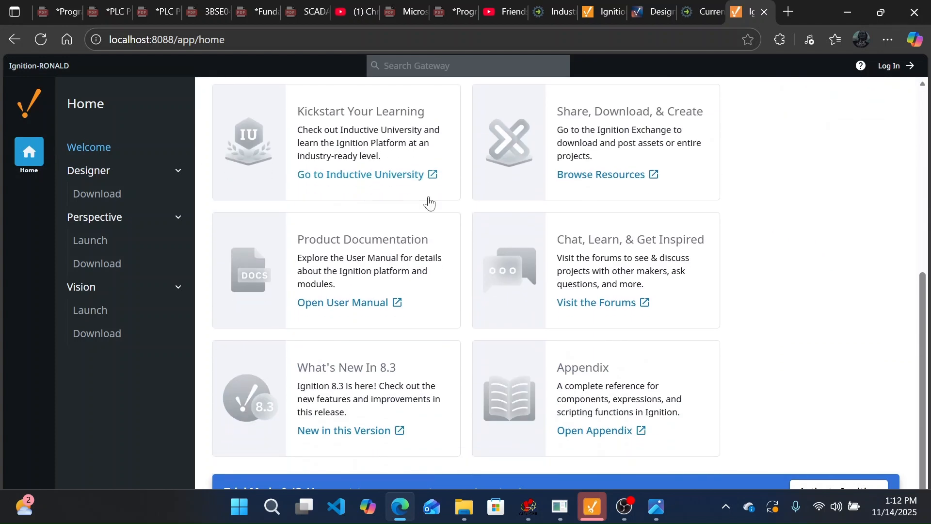
pyautogui.scroll(5, 430, 202)
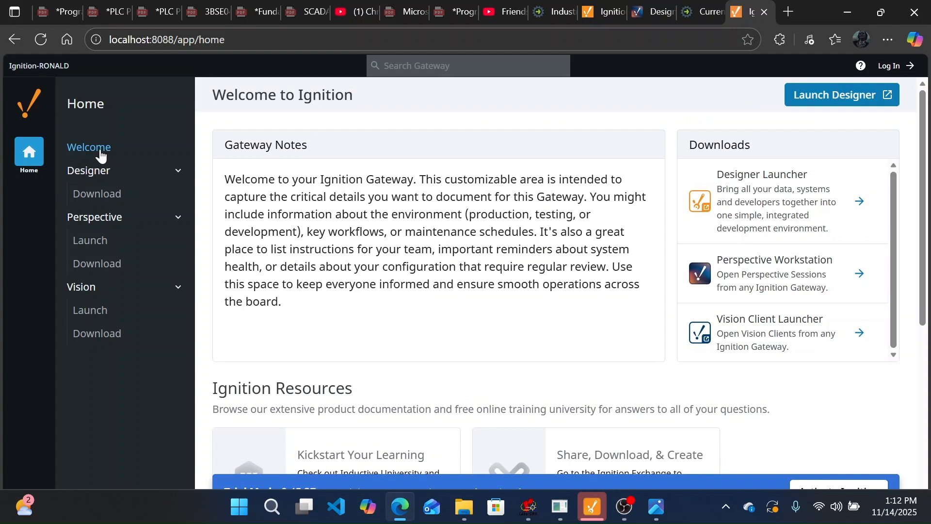
pyautogui.click(94, 173)
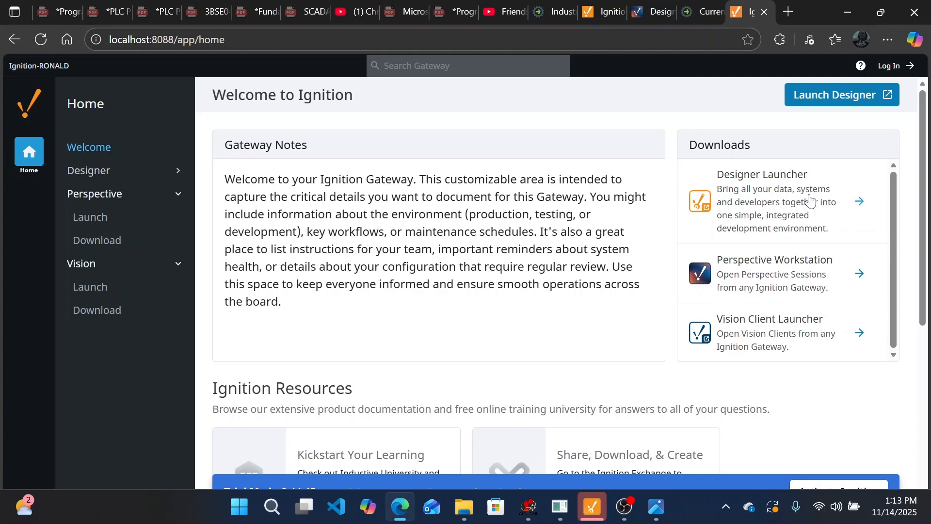
# Download the Windows Designer Launcher installer and bring the running Designer window forward.
pyautogui.click(856, 201)
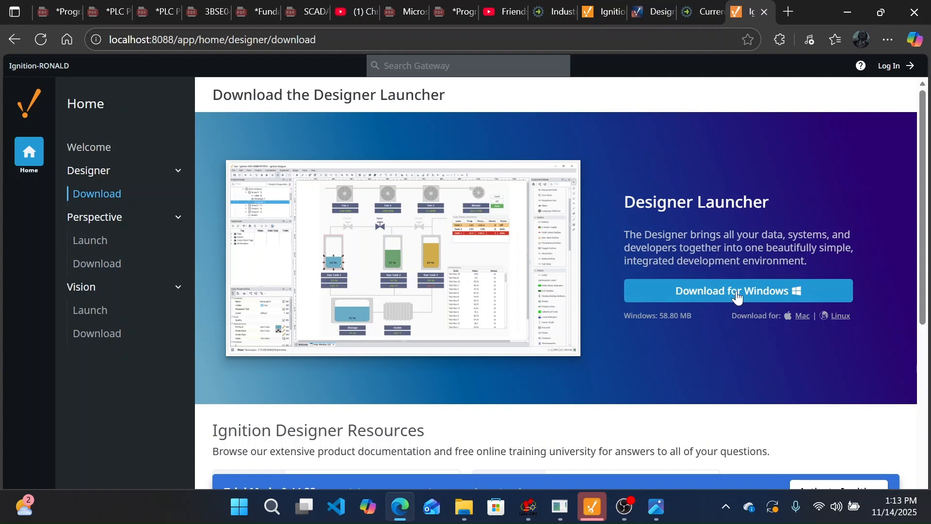
pyautogui.click(737, 297)
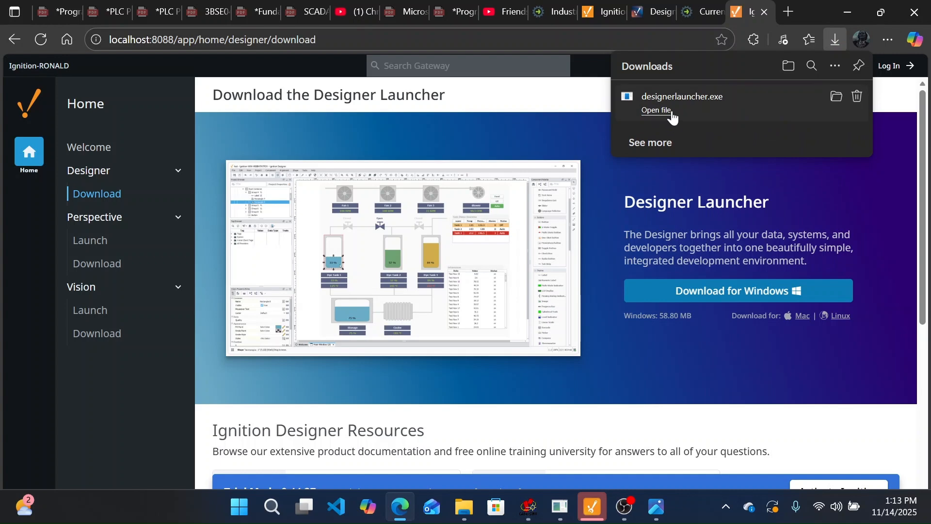
pyautogui.click(592, 507)
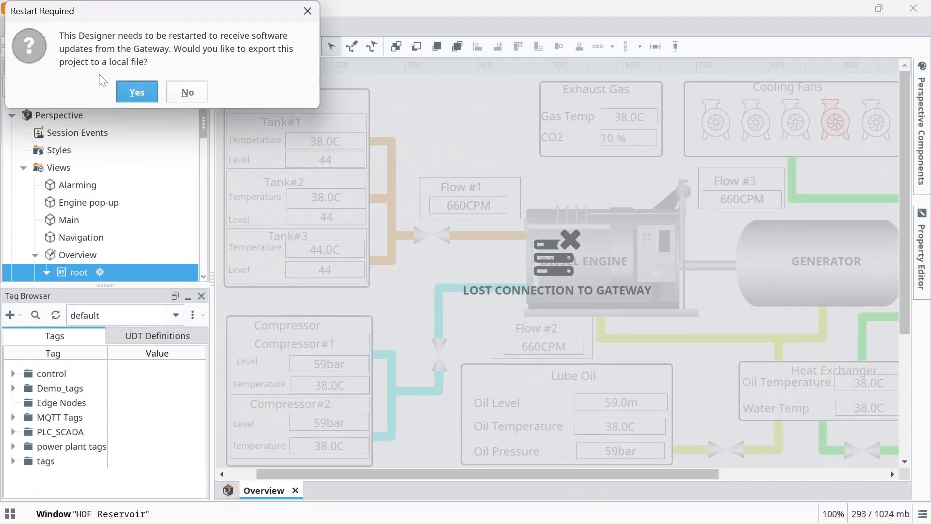
# Dismiss the restart, gateway error and export windows without exporting, then minimize OBS.
pyautogui.click(133, 99)
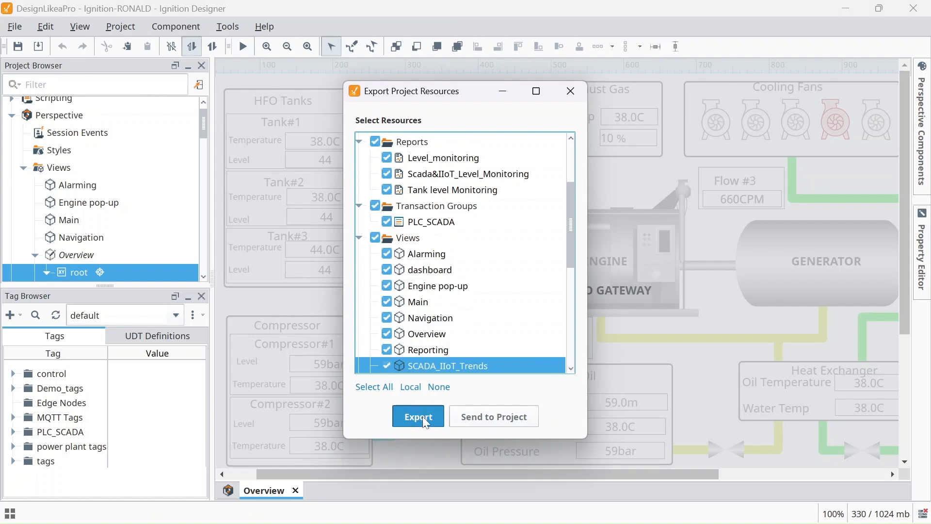
pyautogui.click(470, 417)
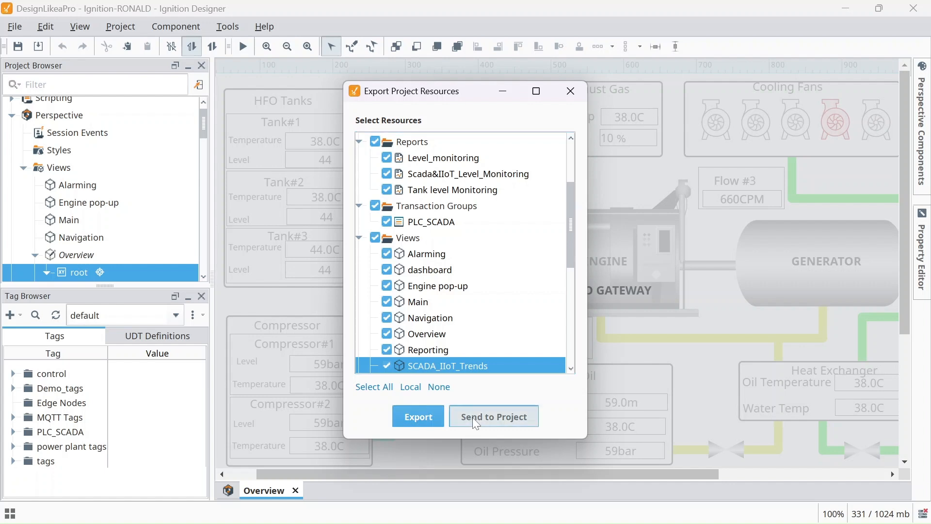
pyautogui.click(558, 342)
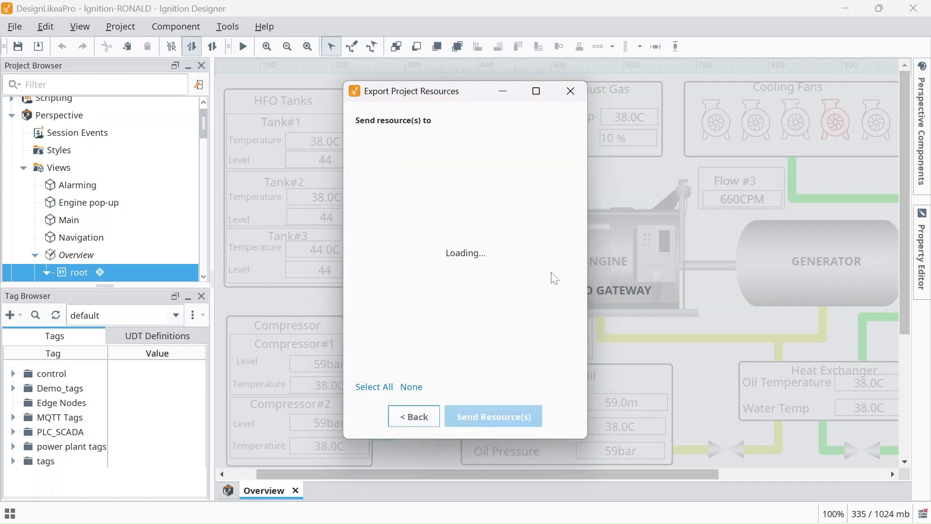
pyautogui.click(570, 91)
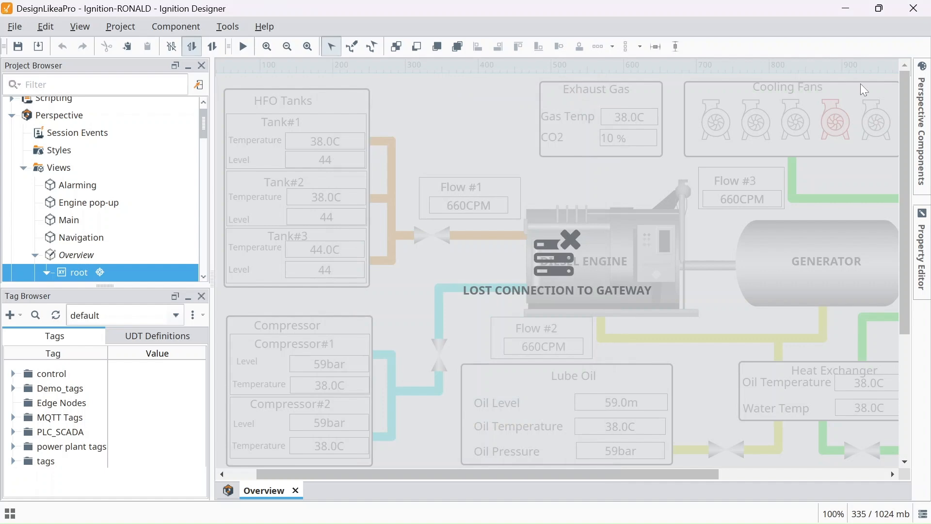
pyautogui.click(656, 510)
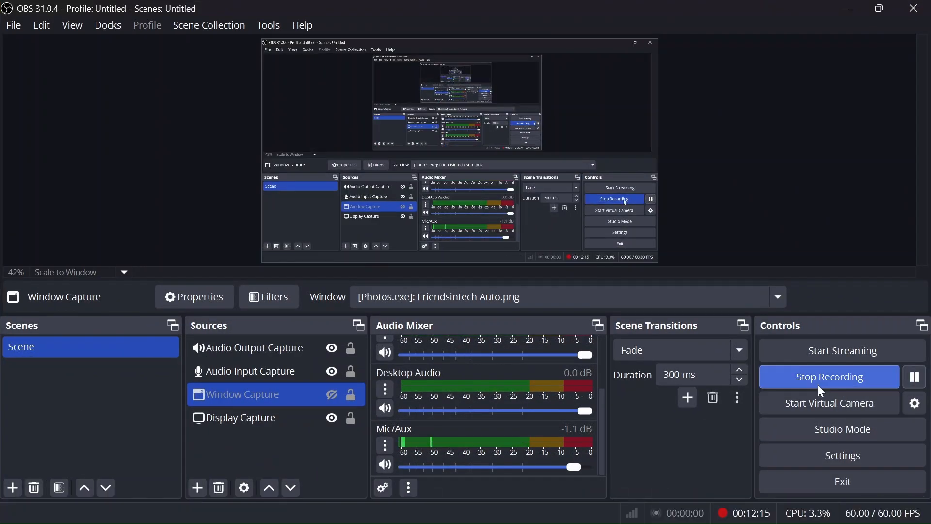
pyautogui.click(846, 8)
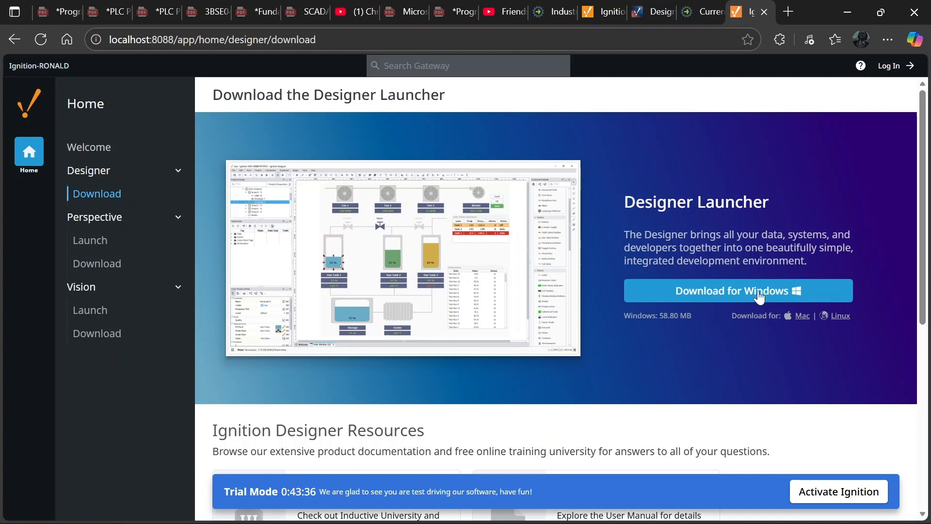
# Run designerlauncher.exe from Edge's Downloads list to start its setup wizard.
pyautogui.click(886, 41)
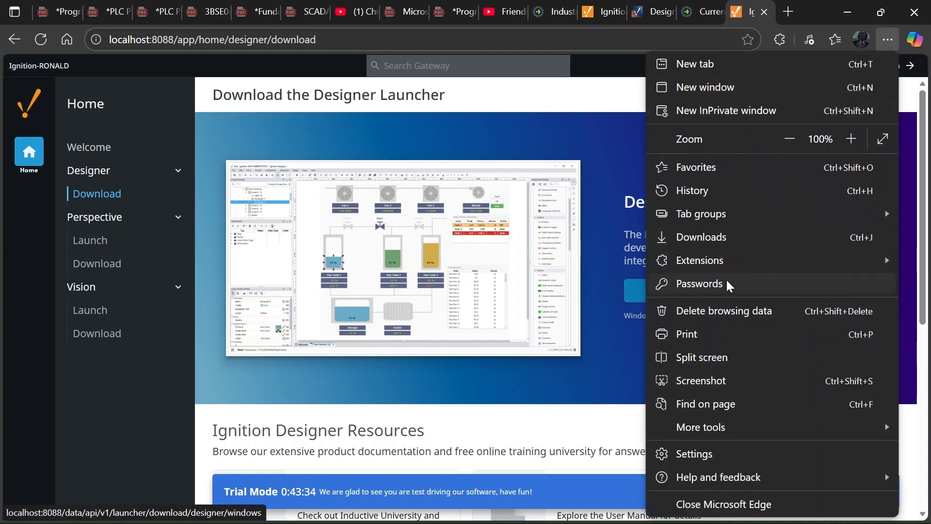
pyautogui.click(708, 243)
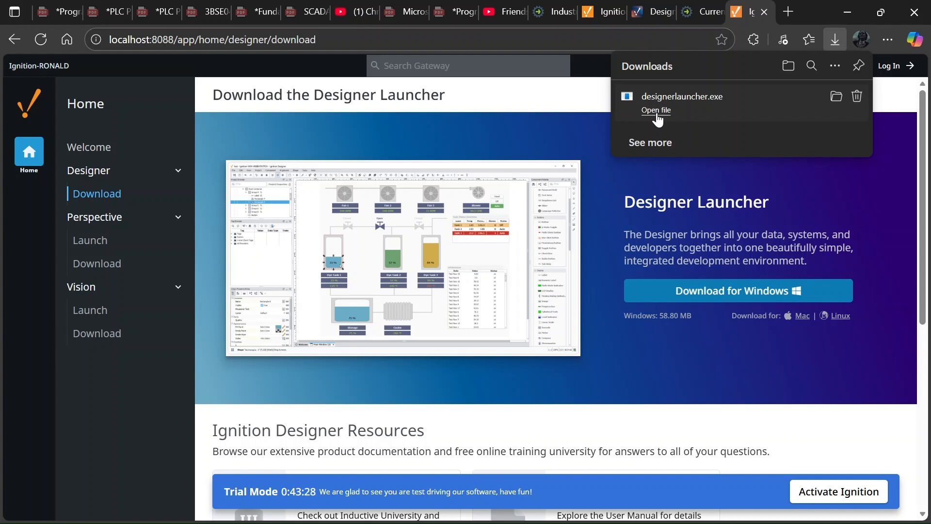
pyautogui.click(656, 110)
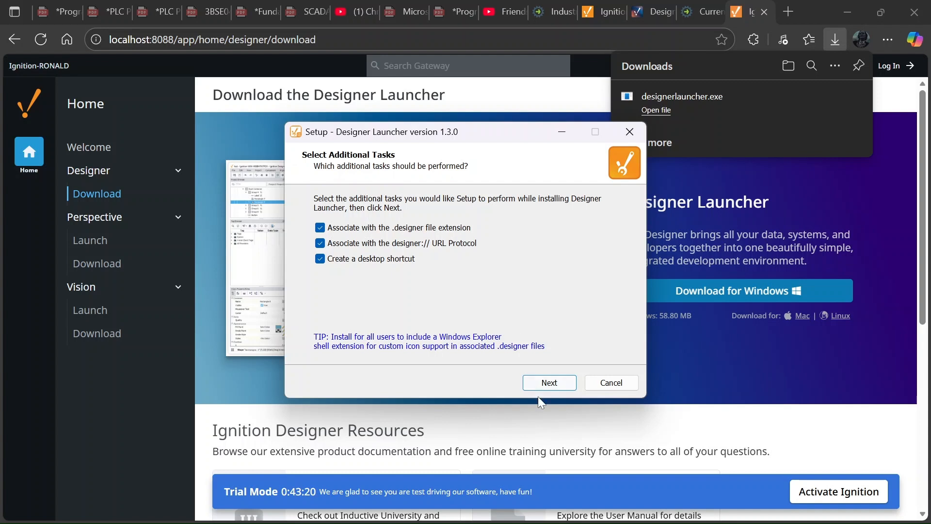
# Install Designer Launcher 1.3.0 with the default additional tasks and launch it when setup finishes.
pyautogui.click(543, 383)
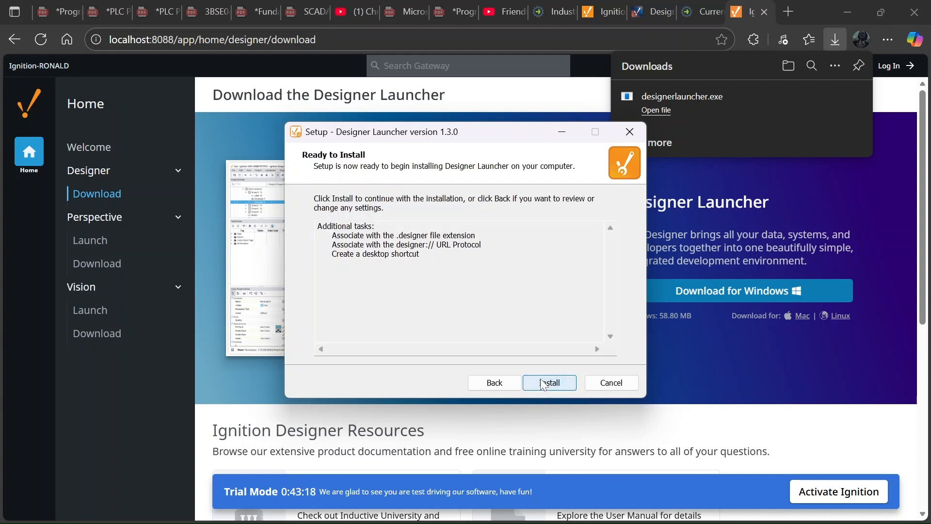
pyautogui.click(547, 384)
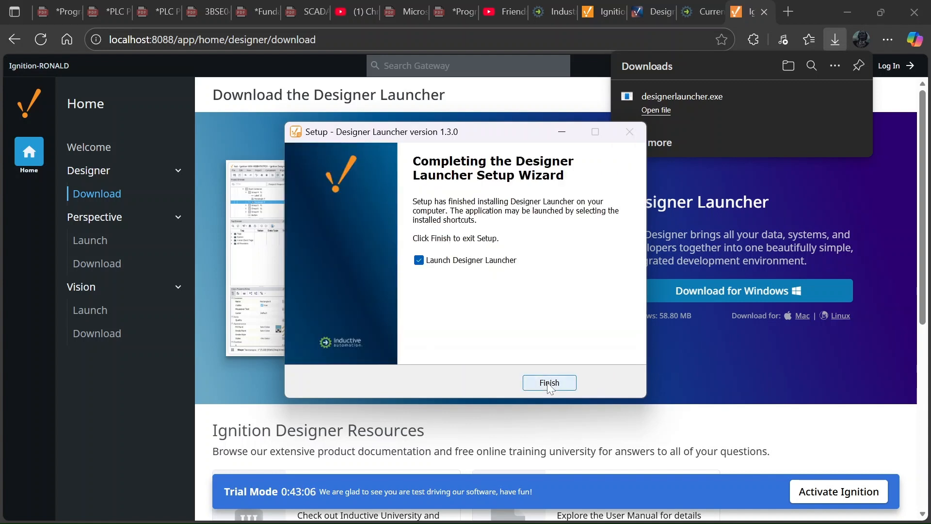
pyautogui.click(552, 386)
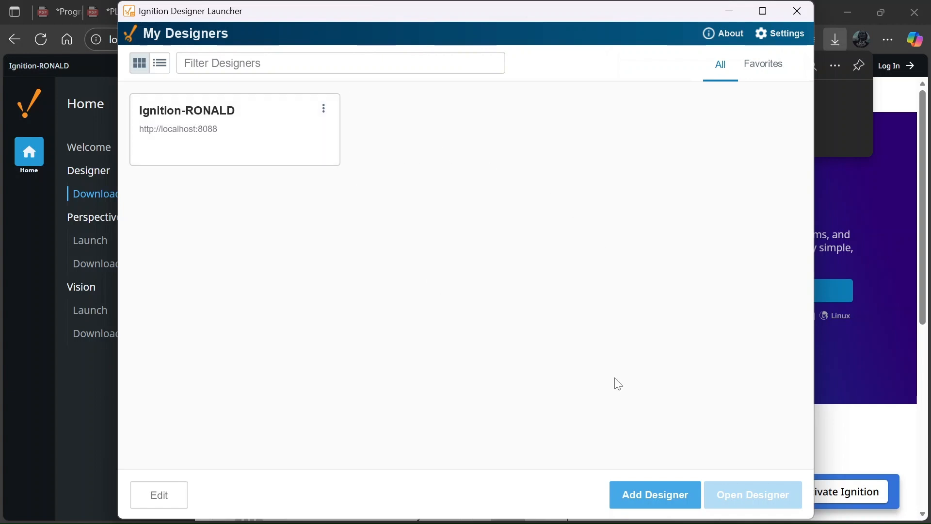
# Open Designer 8.3.0 for the already-listed localhost:8088 gateway instead of adding it again.
pyautogui.click(654, 496)
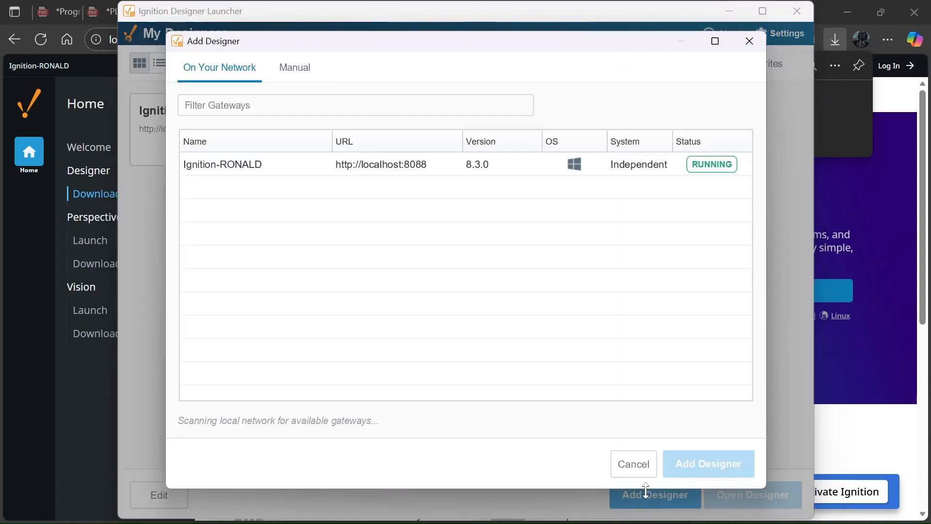
pyautogui.click(250, 168)
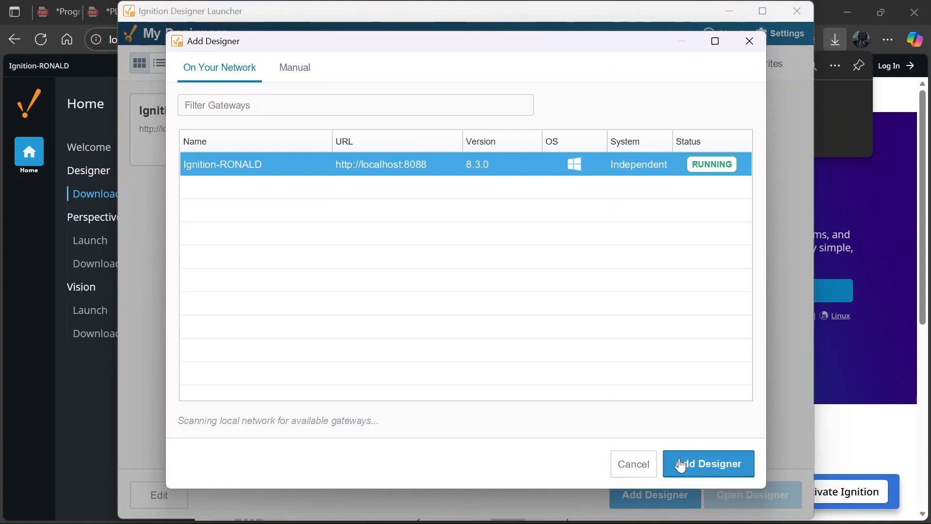
pyautogui.click(635, 468)
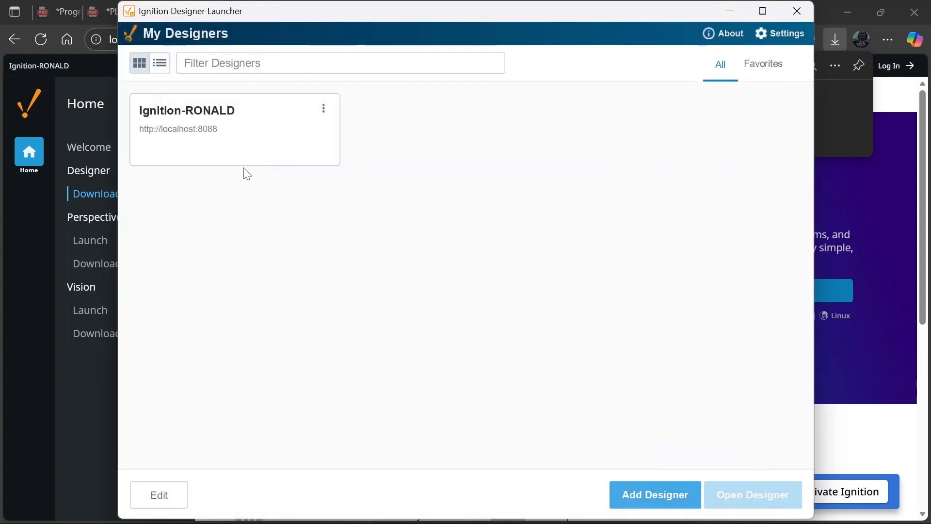
pyautogui.click(248, 145)
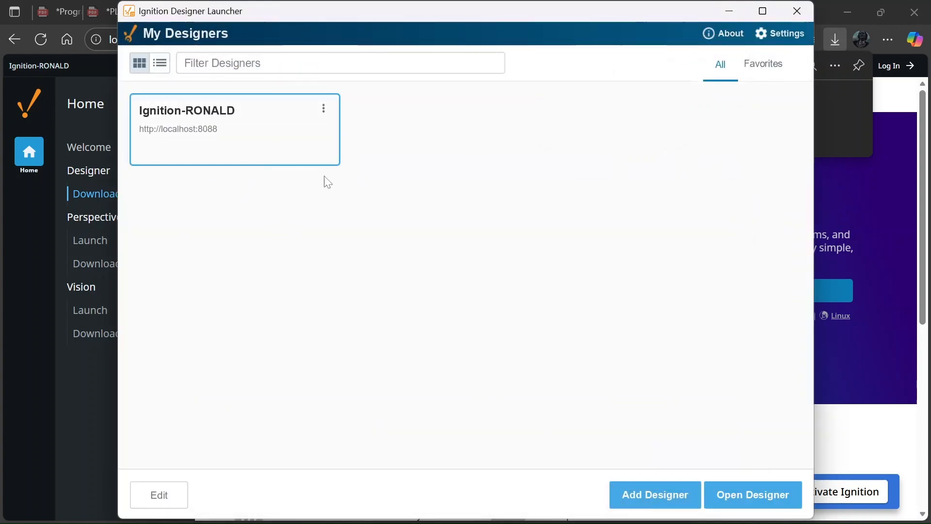
pyautogui.click(730, 494)
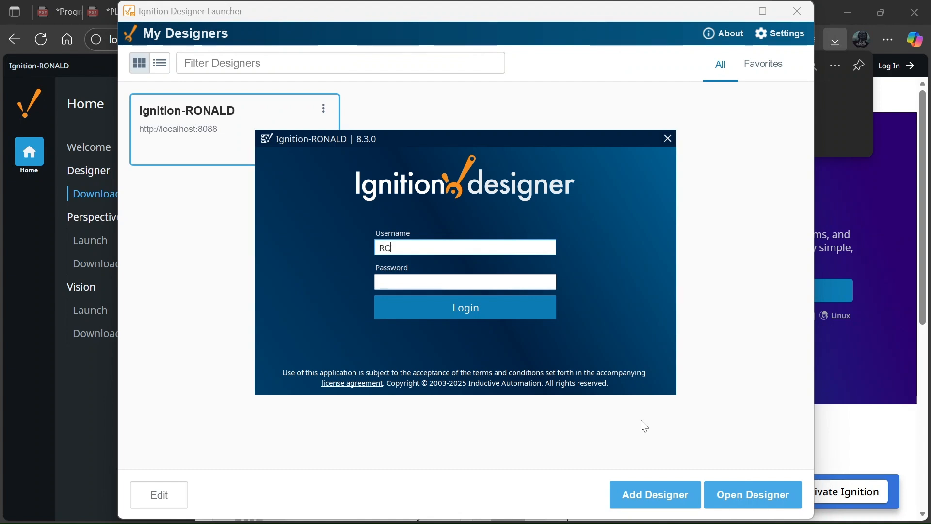
# Log in to the Designer with the username and account password.
pyautogui.write('NALD')
pyautogui.click(438, 280)
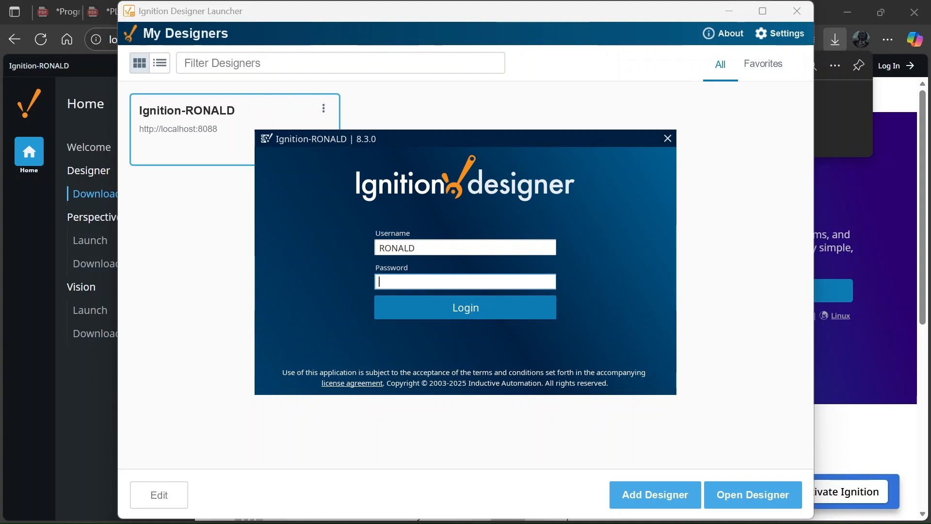
pyautogui.write('password123')
pyautogui.click(459, 310)
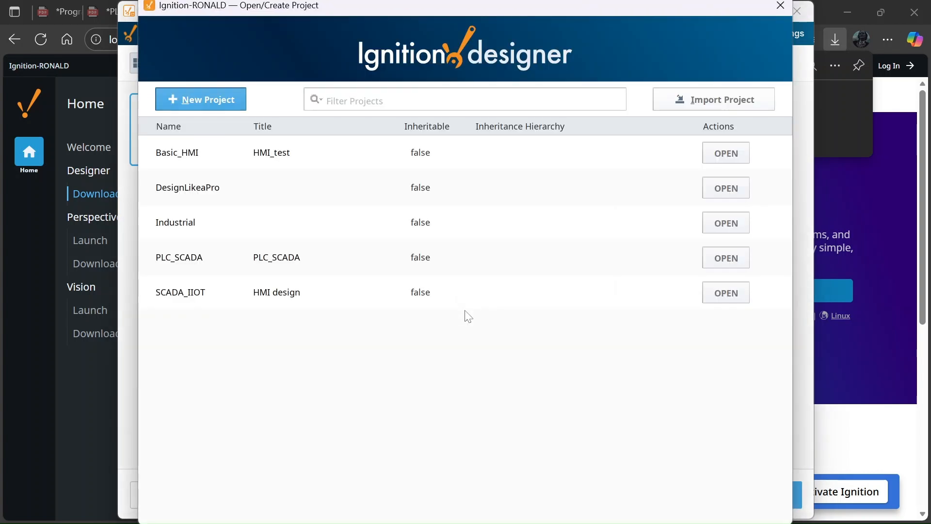
# Open the DesignLikeaPro project, then minimize OBS and the Designer Launcher.
pyautogui.click(218, 184)
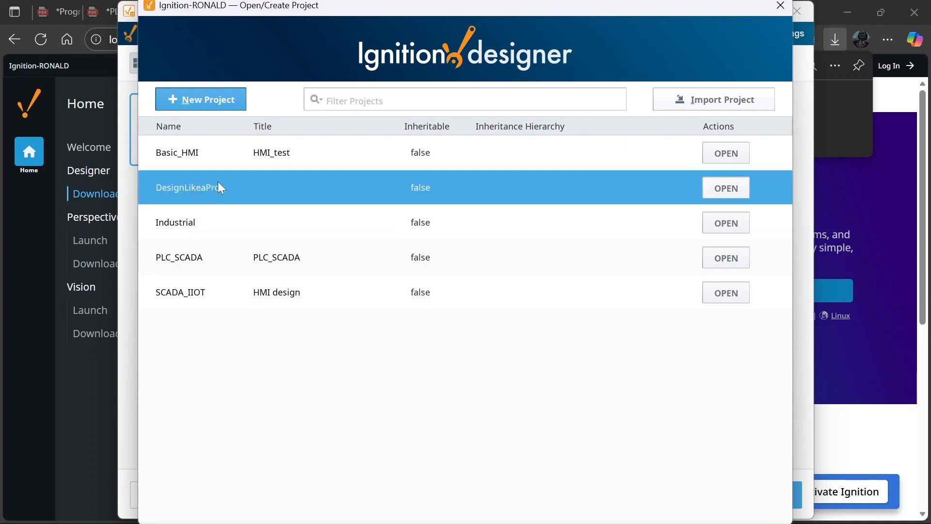
pyautogui.click(719, 189)
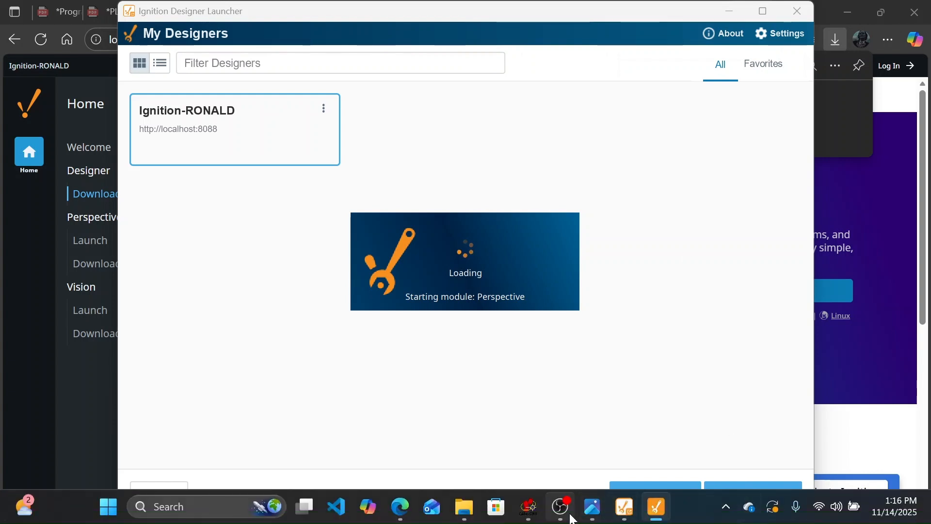
pyautogui.click(562, 506)
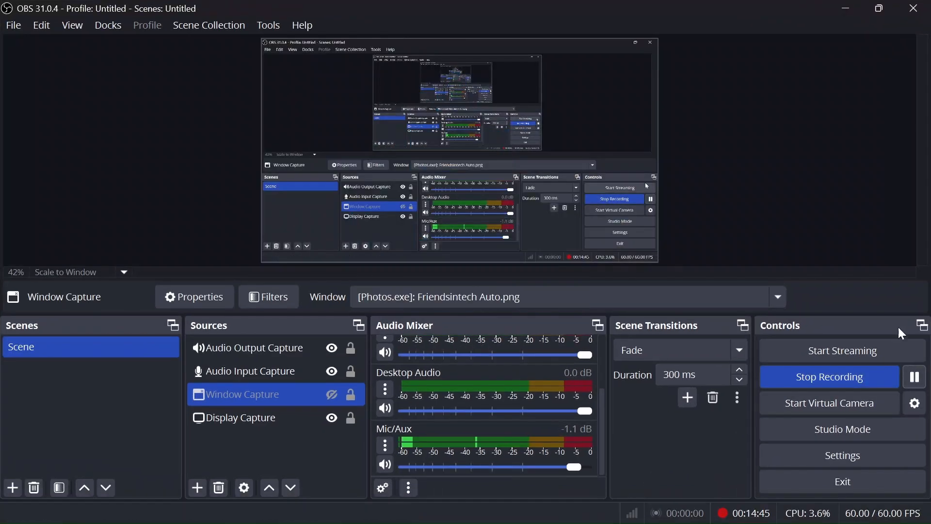
pyautogui.click(845, 8)
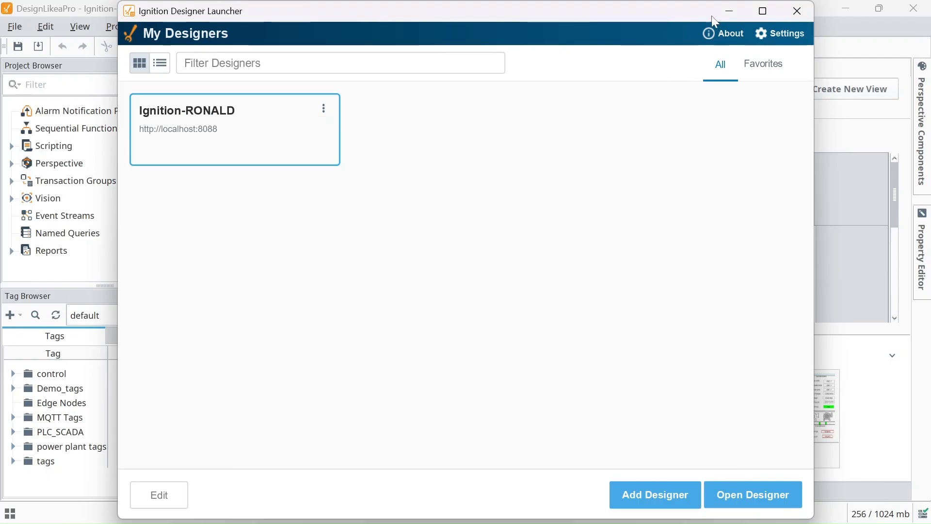
pyautogui.click(839, 8)
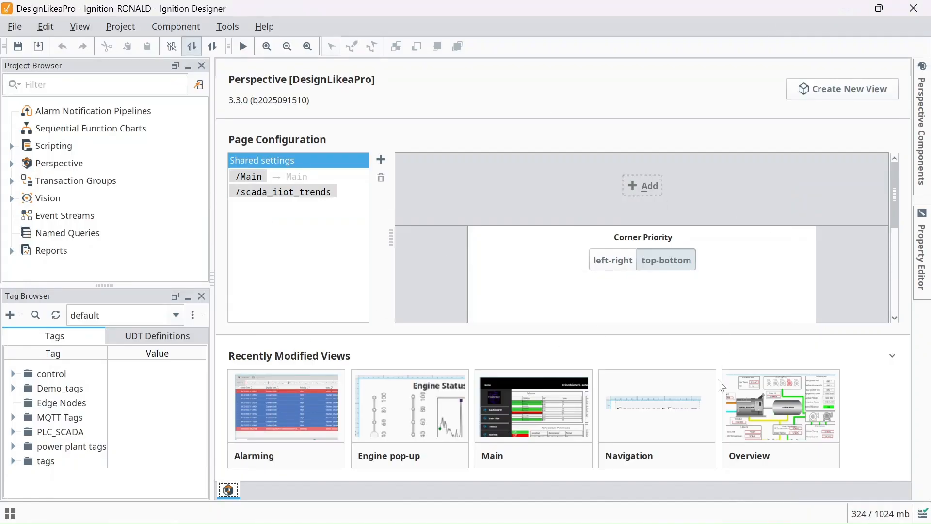
# Open the Overview view, scroll right across the engine and generator readings, then bring OBS forward.
pyautogui.click(763, 415)
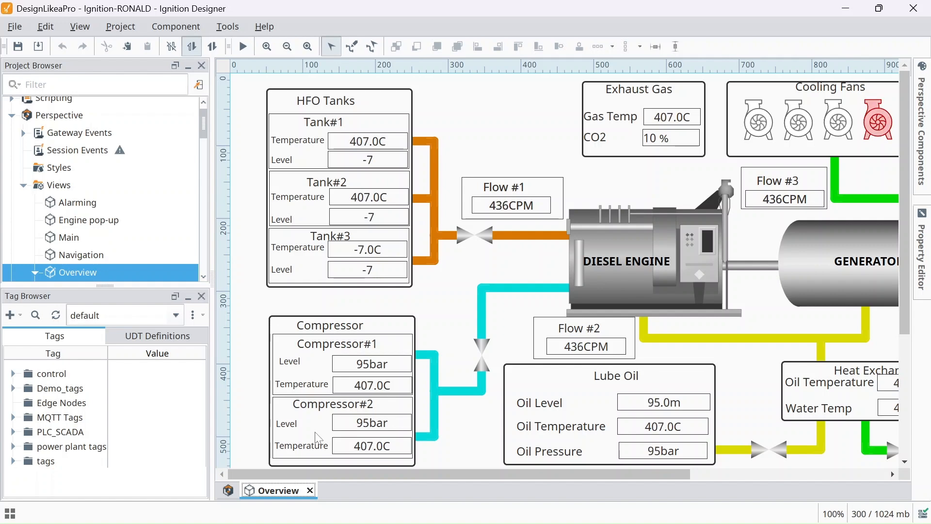
pyautogui.moveTo(327, 476); pyautogui.dragTo(551, 479)
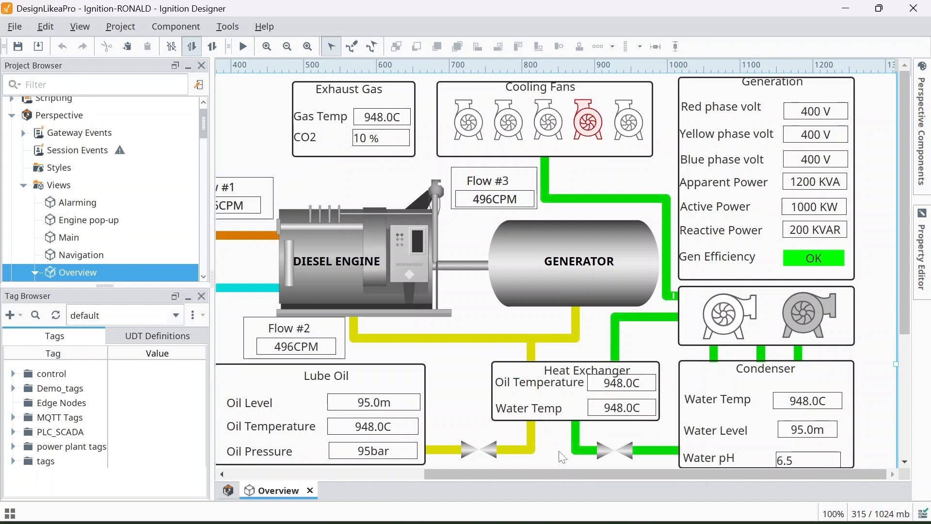
pyautogui.click(560, 508)
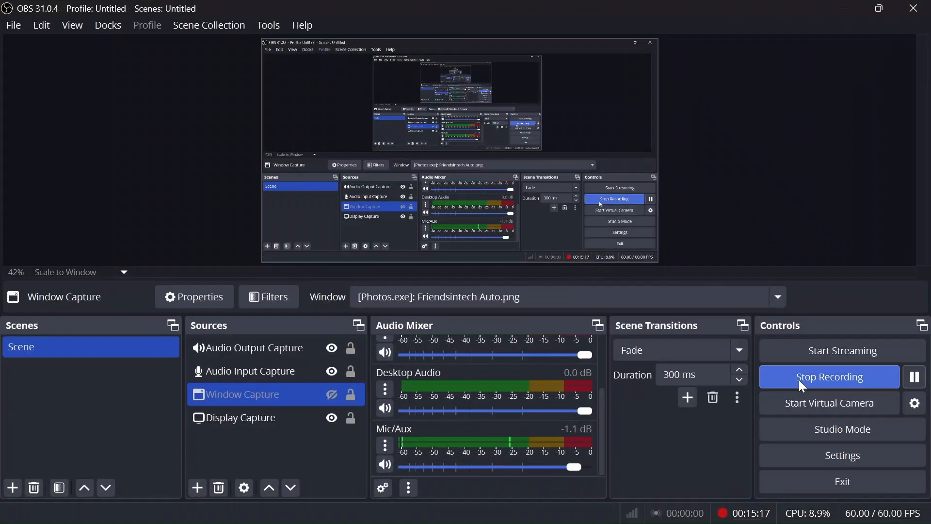